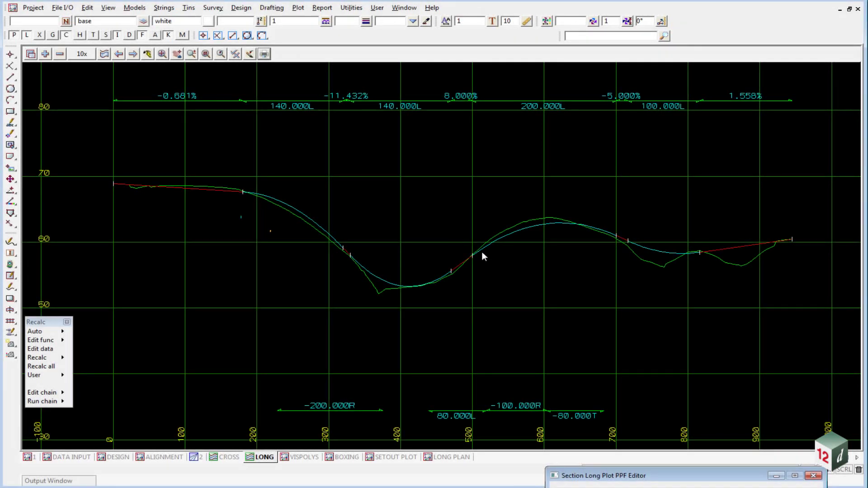
- Create an empty plan view named PREVIEW from View > Create > Plan view
click(108, 8)
mouse_move(178, 113)
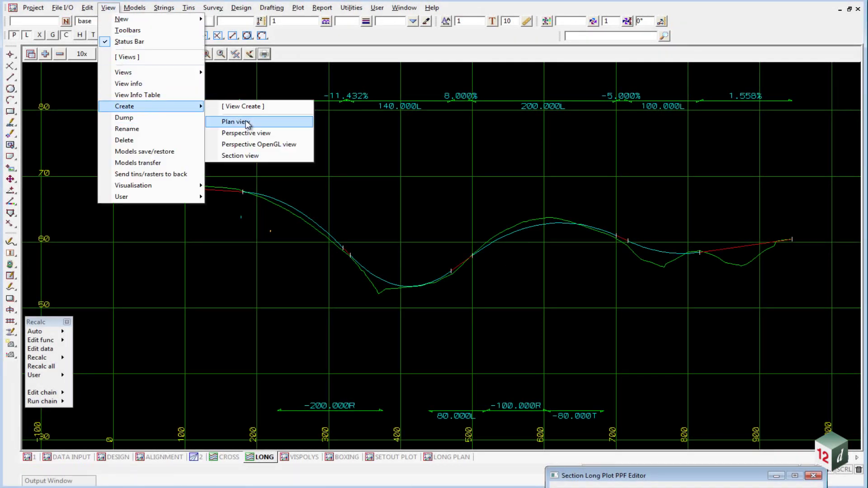
click(272, 122)
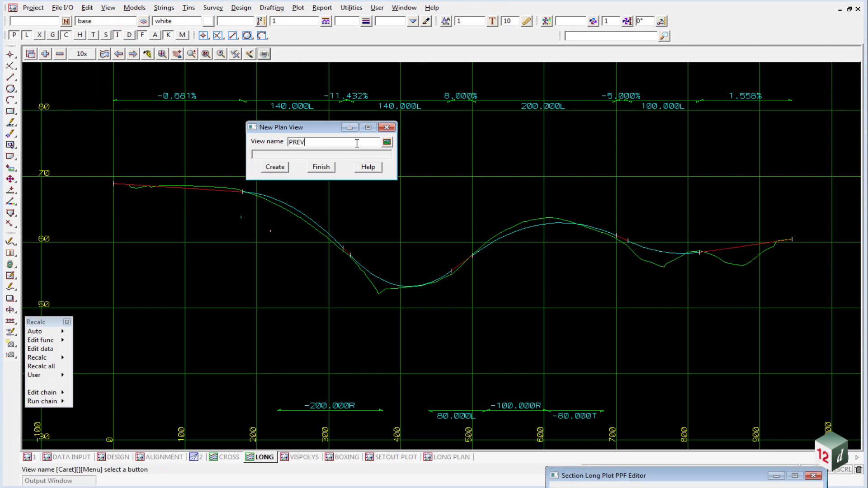
key(Return)
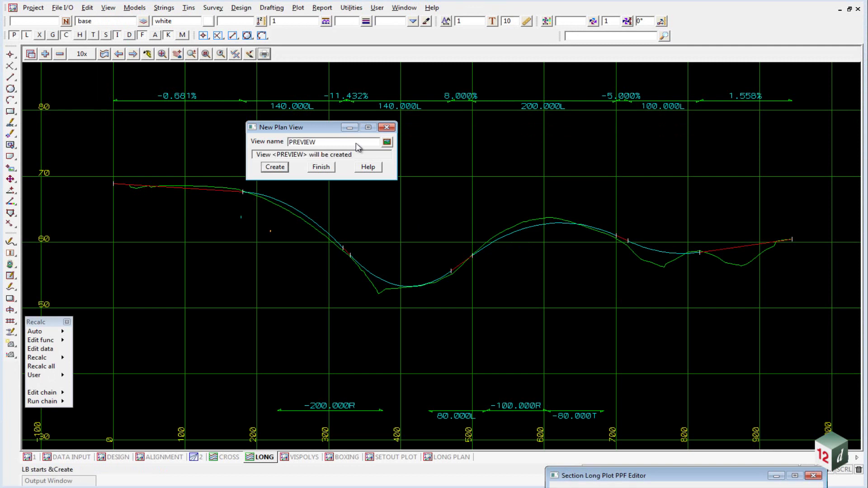
key(Return)
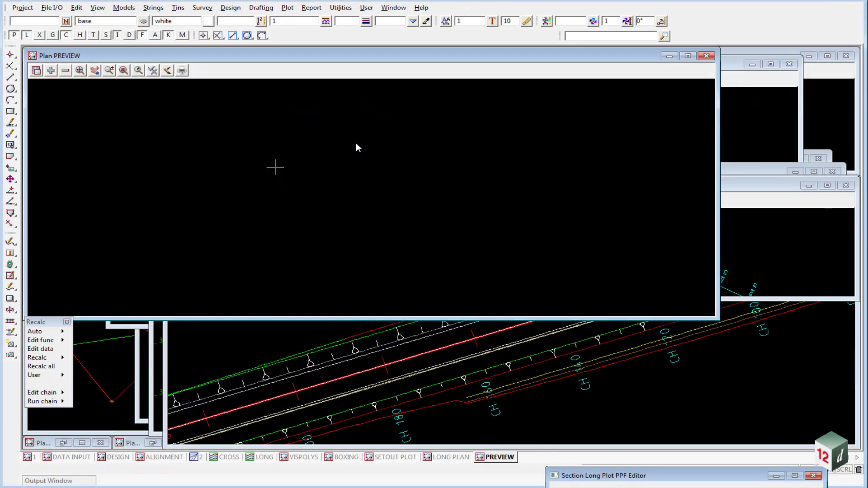
- Maximize the PREVIEW window and add the preview lx1 model to it
double_click(378, 56)
click(45, 54)
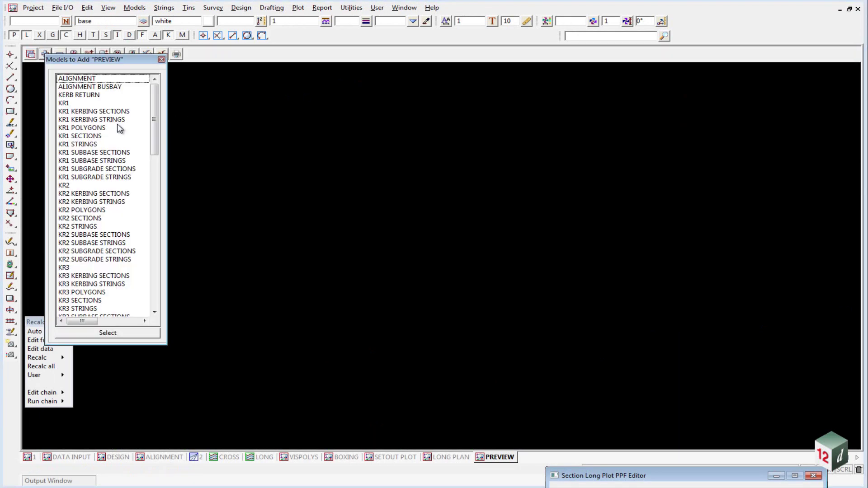
drag(153, 129, 151, 249)
double_click(75, 111)
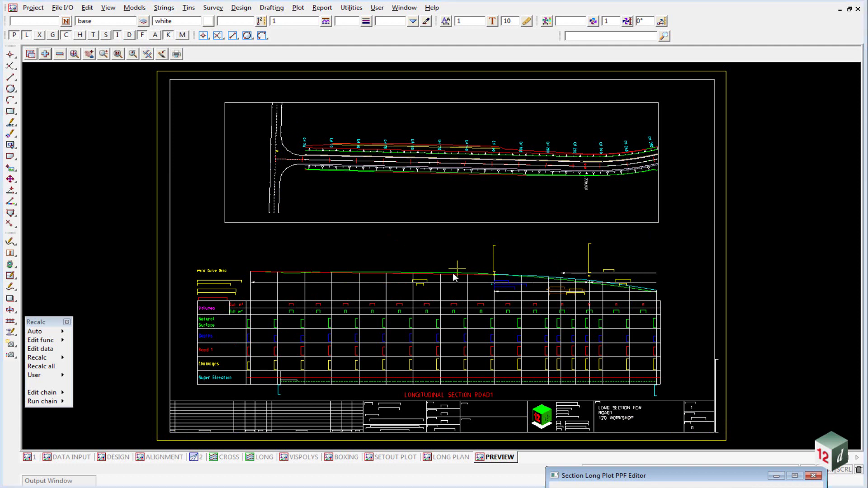
- Move the Section Long Plot PPF Editor fully on screen and read through its Notes
drag(654, 475, 685, 71)
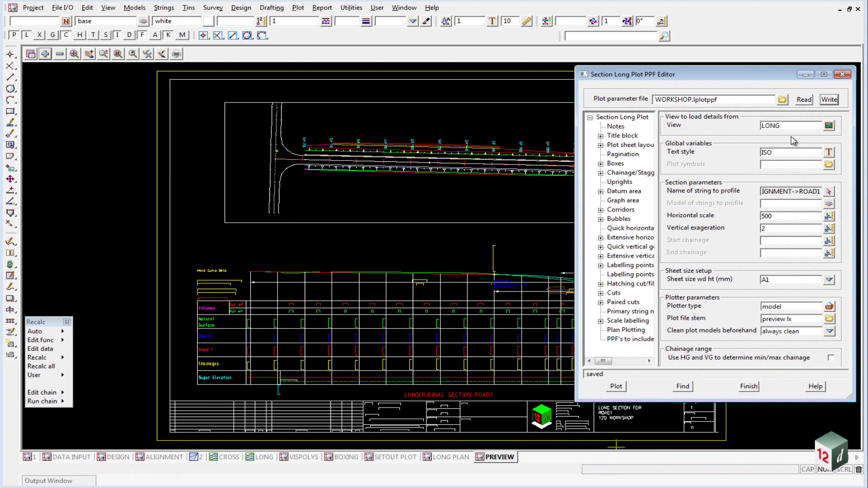
click(613, 126)
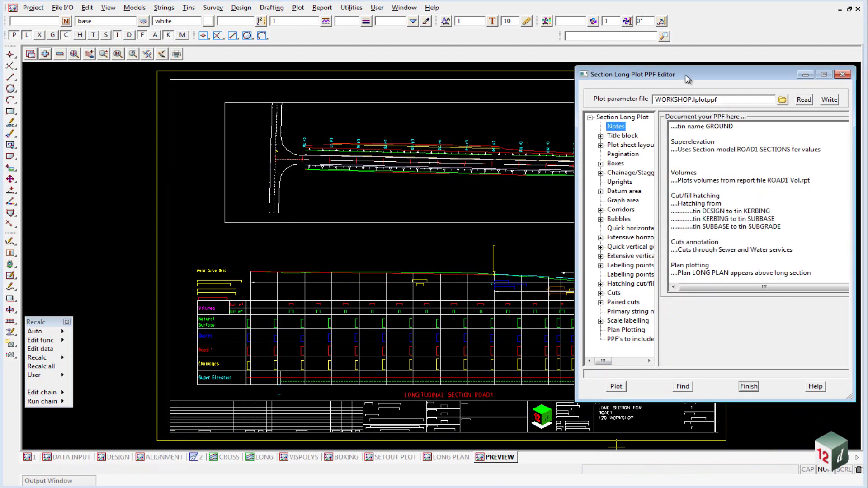
click(734, 239)
scroll(734, 232, up, 3)
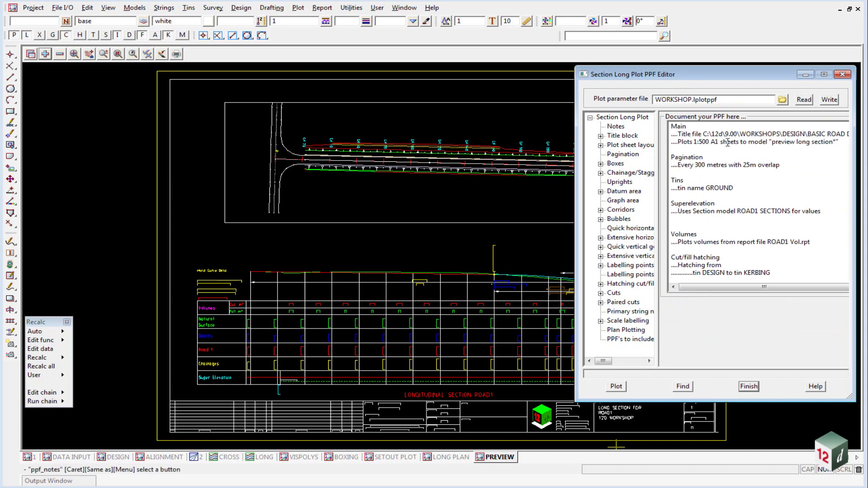
scroll(714, 157, down, 1)
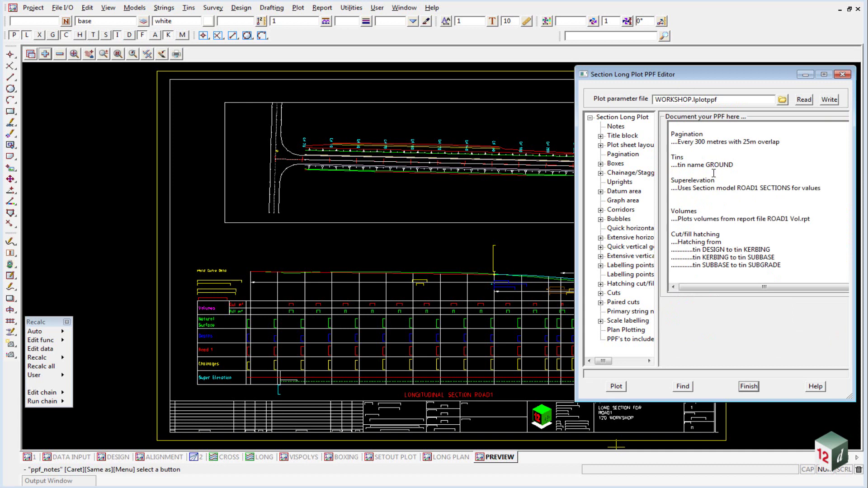
scroll(713, 185, down, 1)
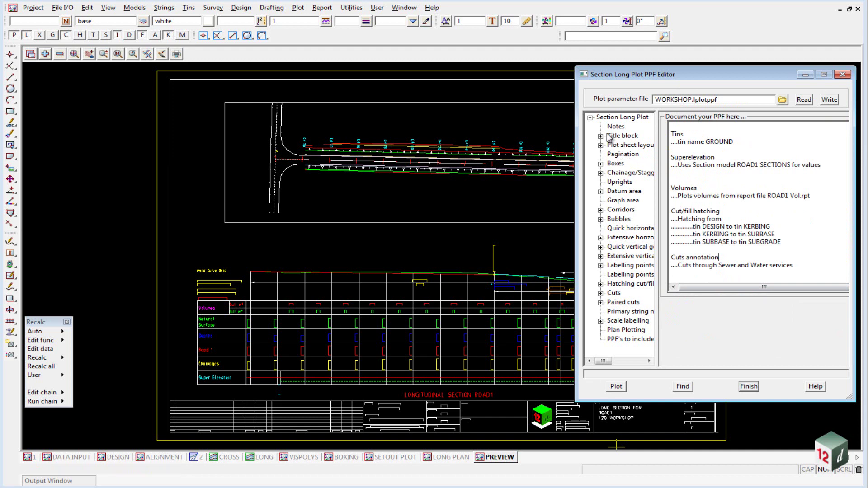
- Expand Title block in the PPF tree and display the User title parameters
click(622, 136)
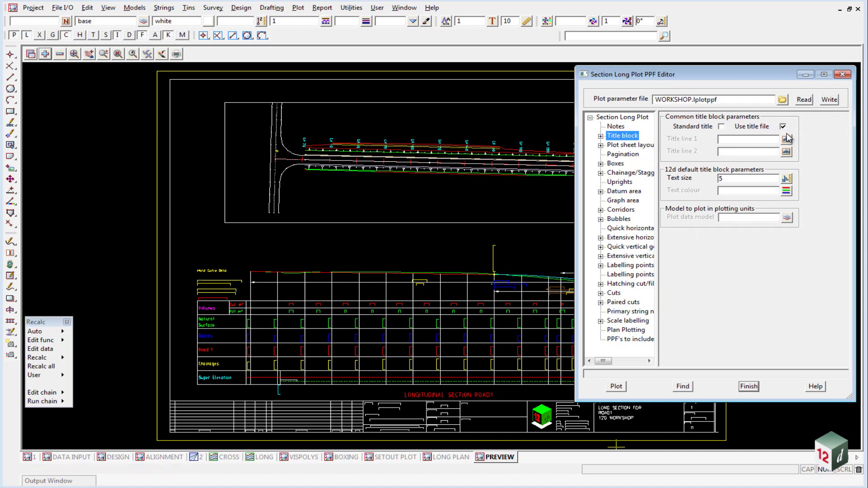
click(601, 136)
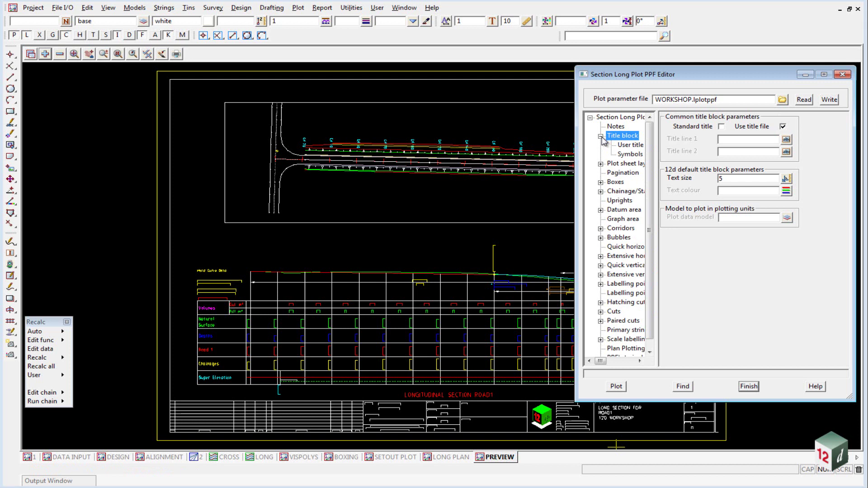
click(632, 145)
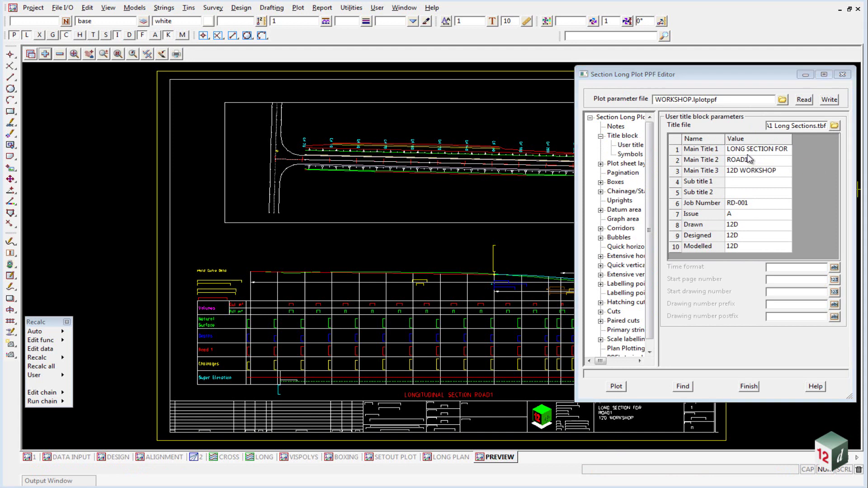
- Show the plot sheet Margins: Left 60, Right 20, Top 20, Bottom 70
click(621, 164)
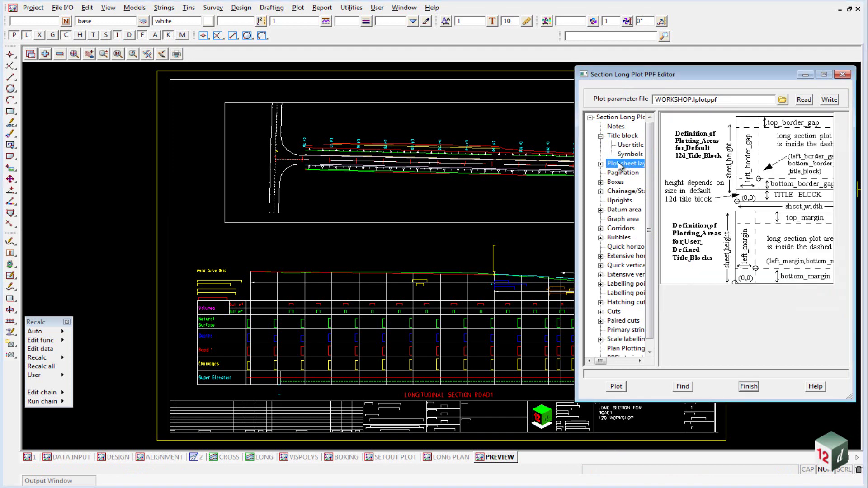
click(601, 164)
click(630, 173)
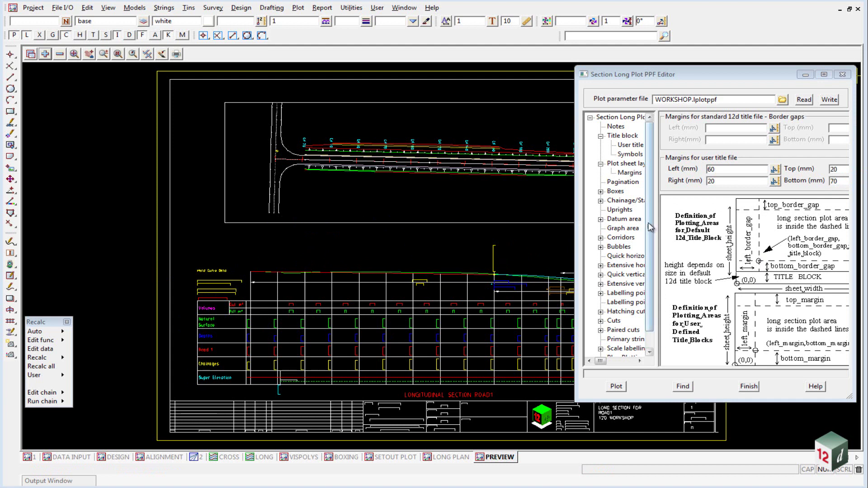
- Display Pagination (chainage length 300, overlap 25) and zoom into the preview grid's right end
click(621, 181)
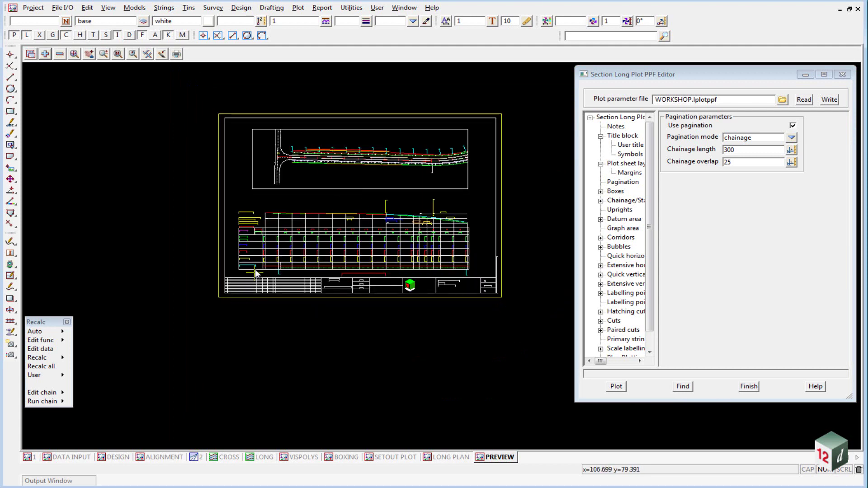
scroll(469, 245, up, 3)
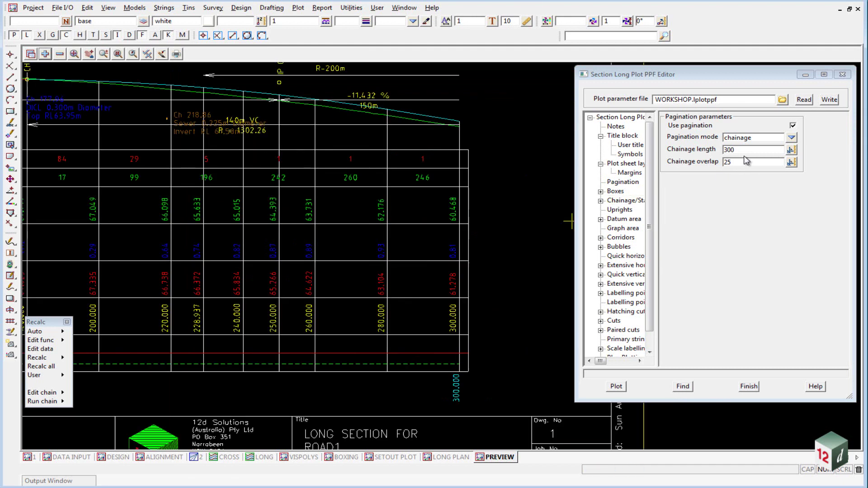
scroll(466, 326, up, 2)
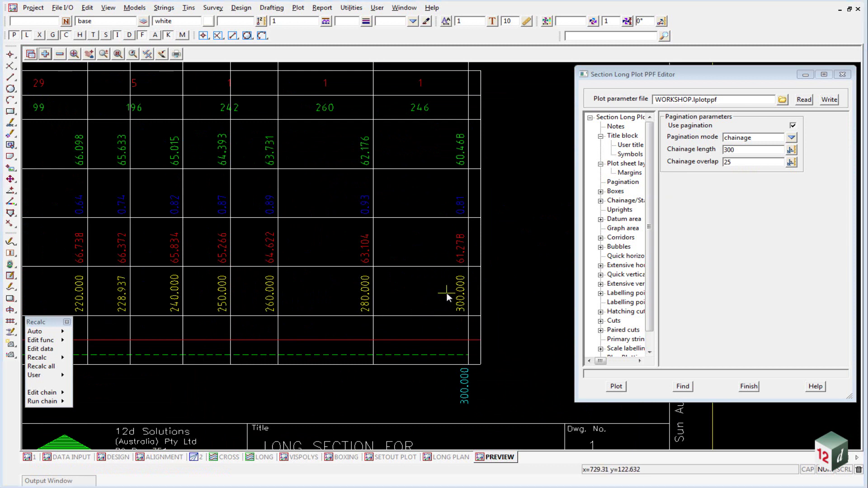
- Change the Boxes Draw box mode, review Primary string location choices, and show Title area settings
click(601, 192)
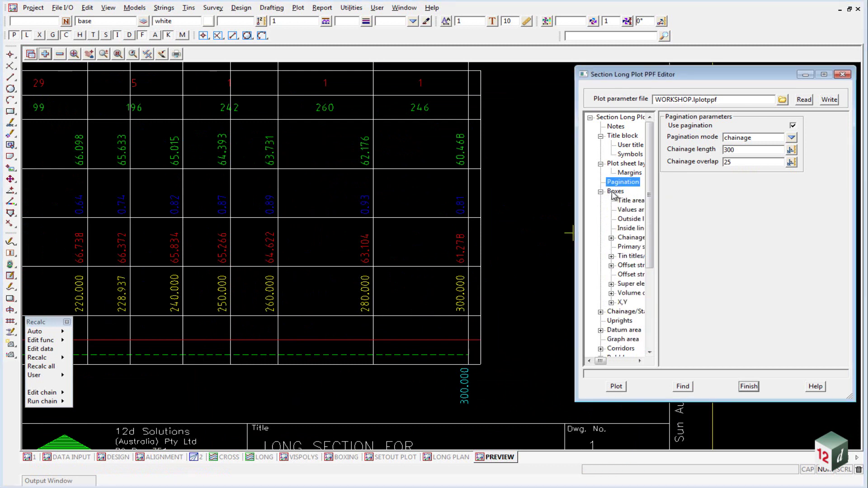
click(615, 192)
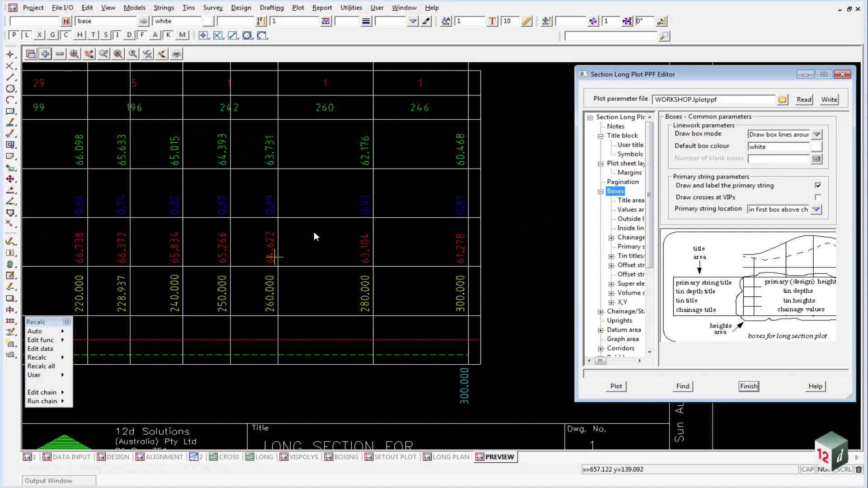
scroll(481, 196, down, 3)
scroll(229, 178, up, 3)
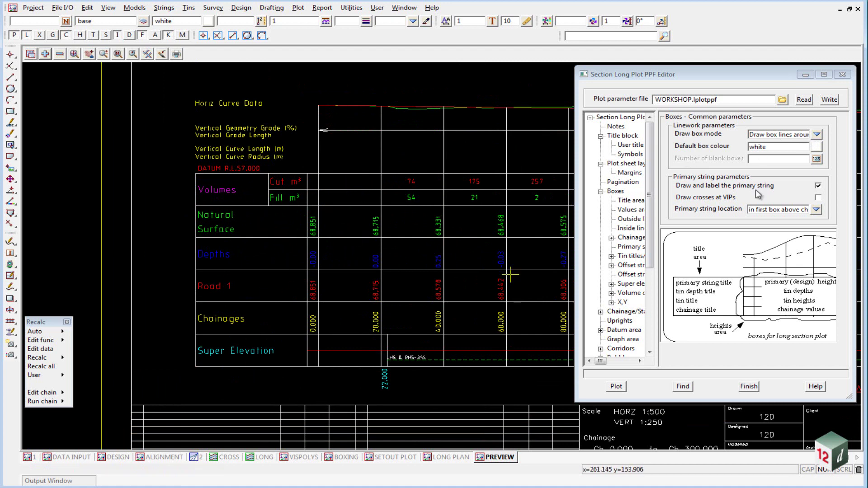
click(768, 134)
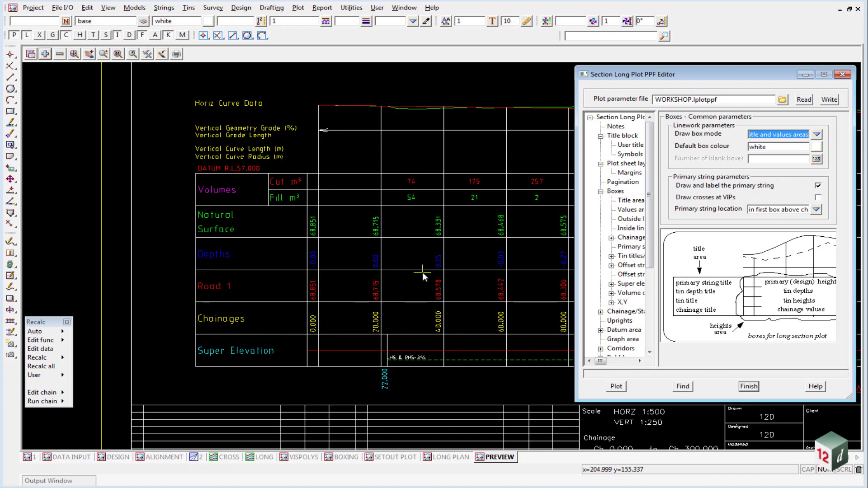
click(816, 210)
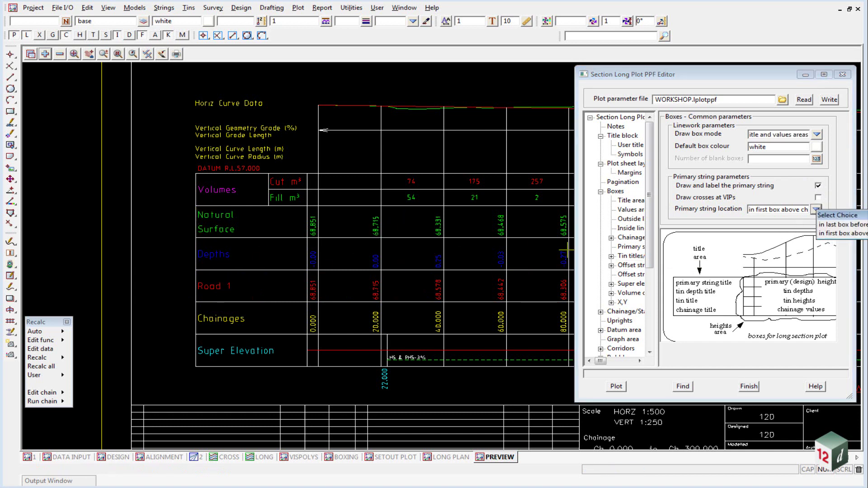
click(630, 200)
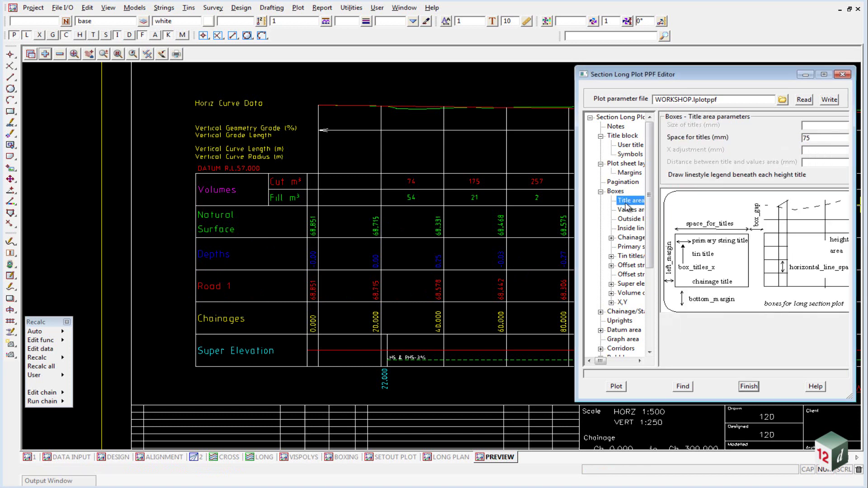
- Review the 75 mm Space for titles, then view Values area and Chainage settings
click(823, 141)
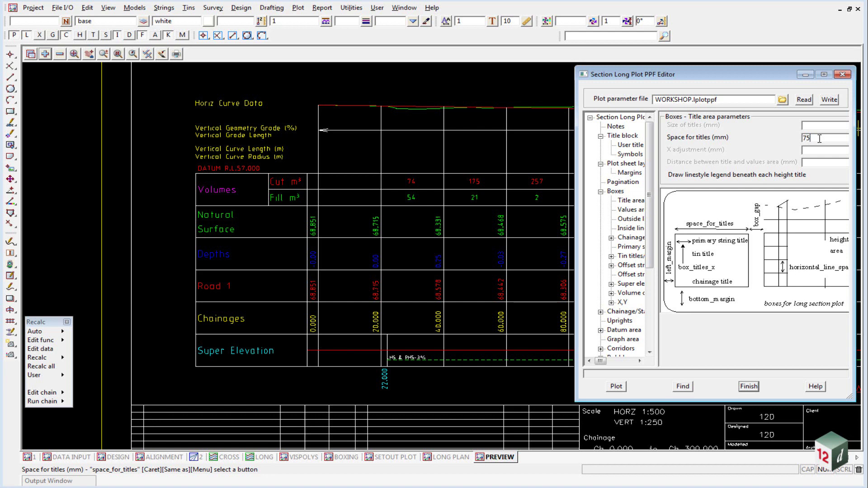
click(814, 138)
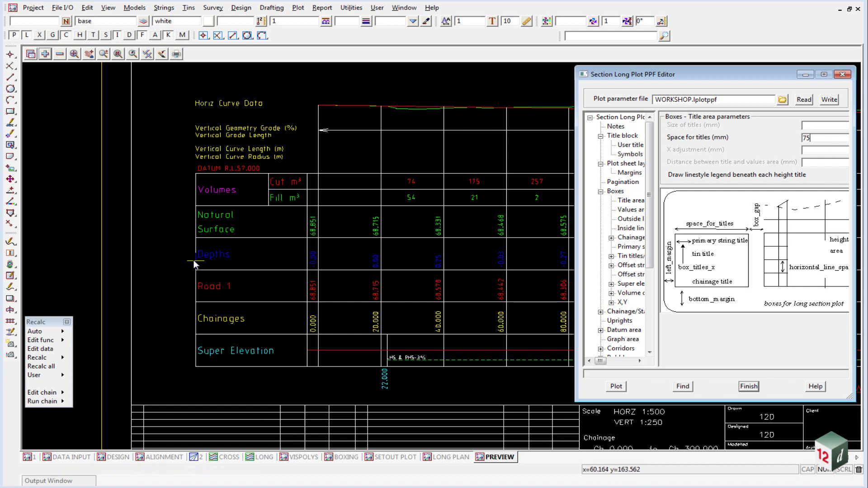
click(633, 211)
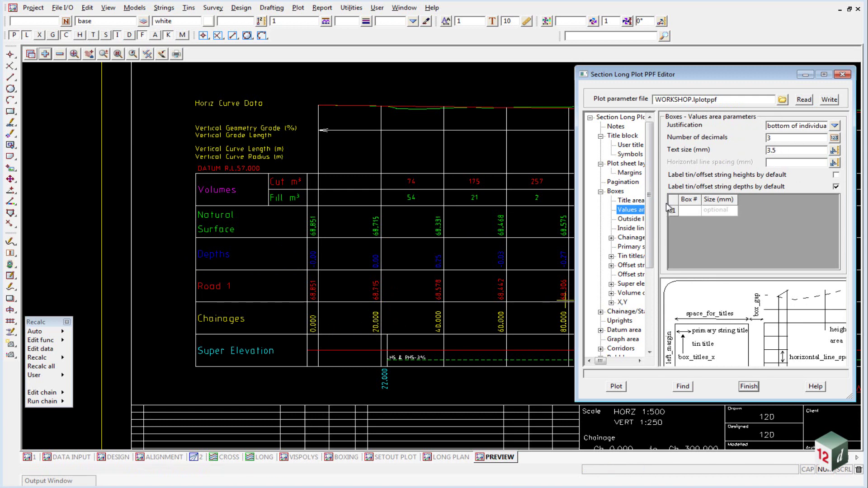
click(631, 238)
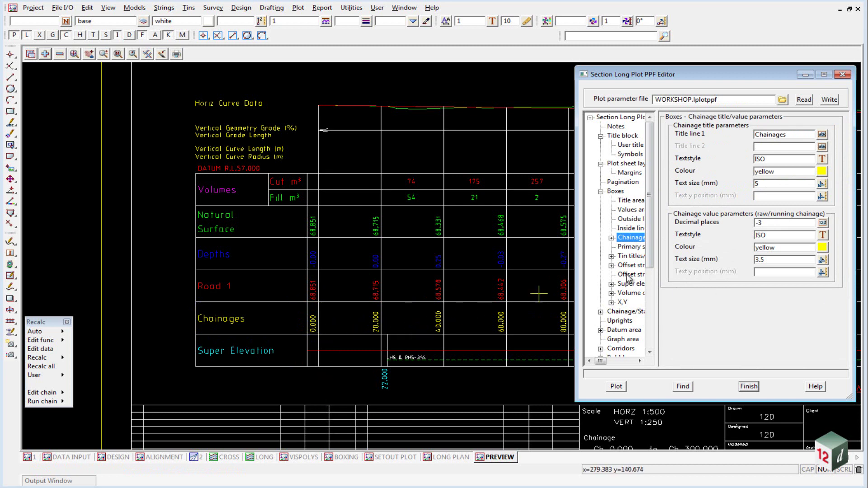
- Check the chainage values' -3 decimal places against labels like 0.000 and 20.000 in the preview
click(768, 223)
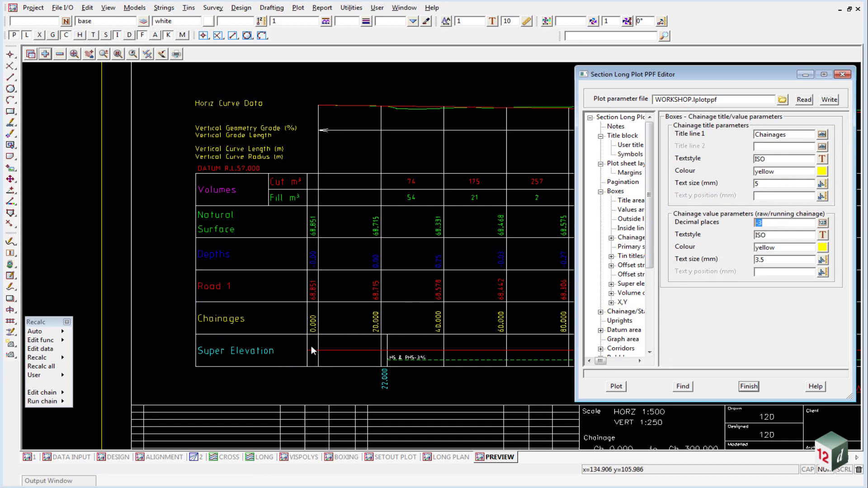
click(318, 335)
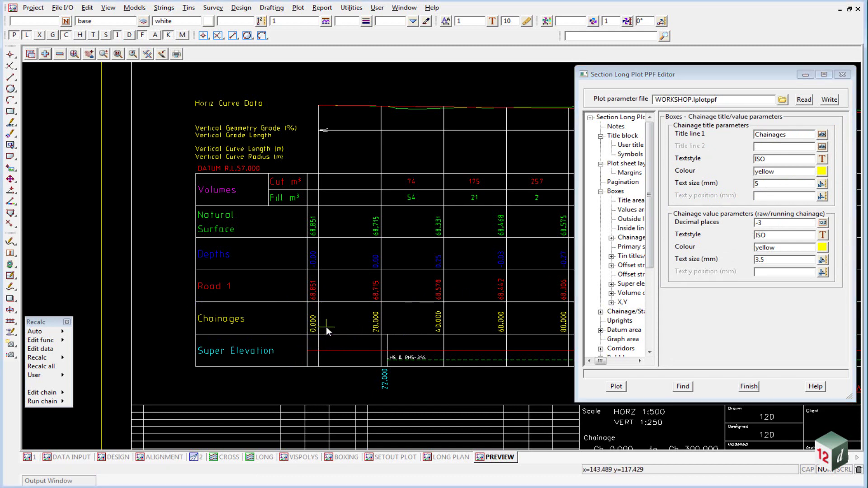
scroll(317, 335, up, 2)
scroll(317, 335, up, 1)
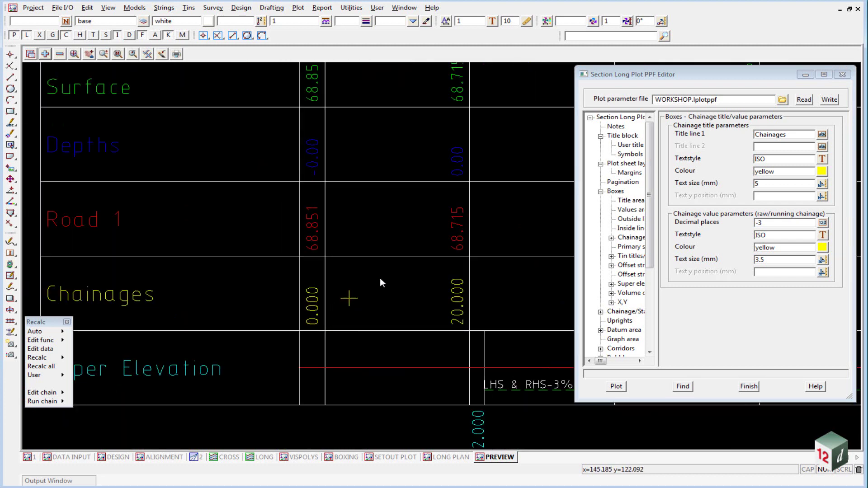
scroll(383, 276, down, 2)
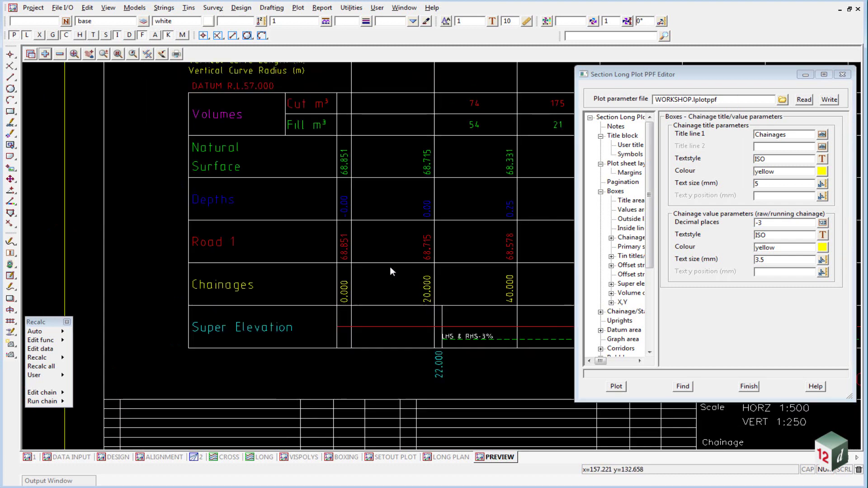
- Show Primary string titles/heights for Road 1, widening the editor and its tree pane
click(631, 247)
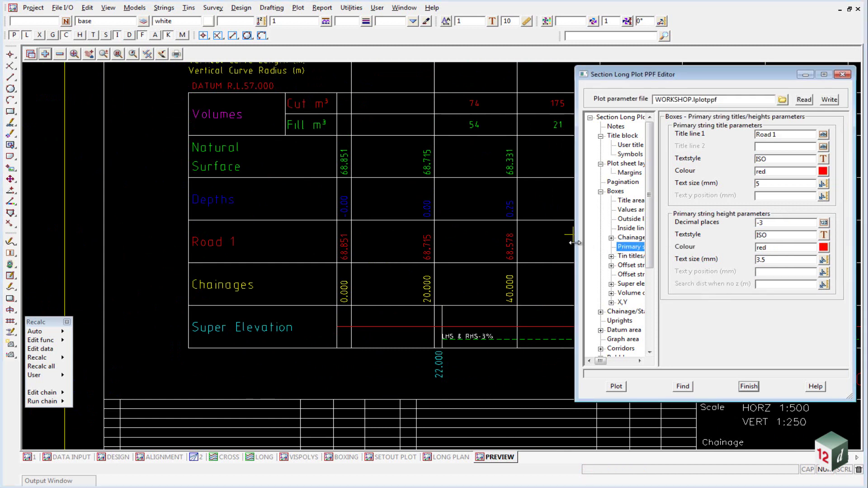
drag(575, 243, 462, 243)
drag(545, 261, 636, 261)
click(540, 247)
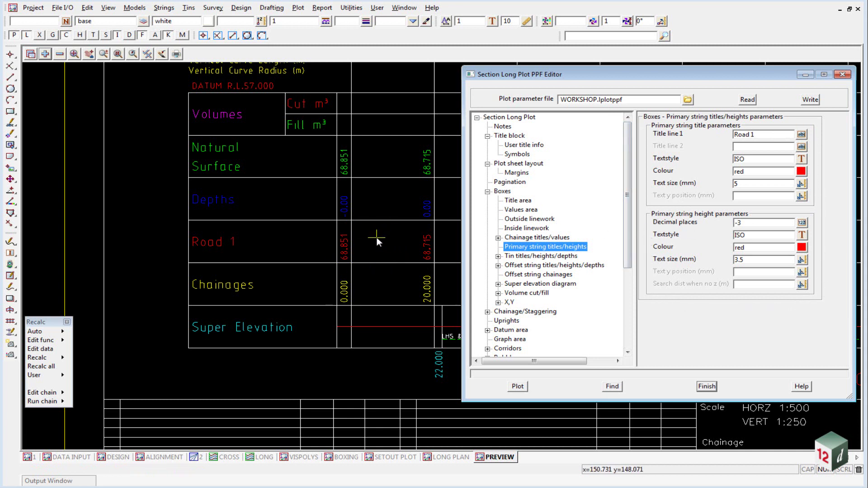
- Review the tin parameters: name ground, draw mode, green colour and label mode
click(522, 256)
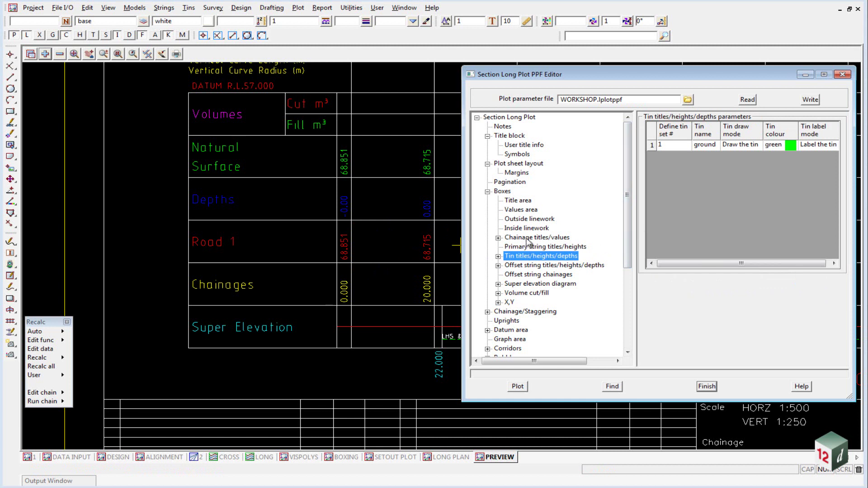
drag(637, 233, 604, 233)
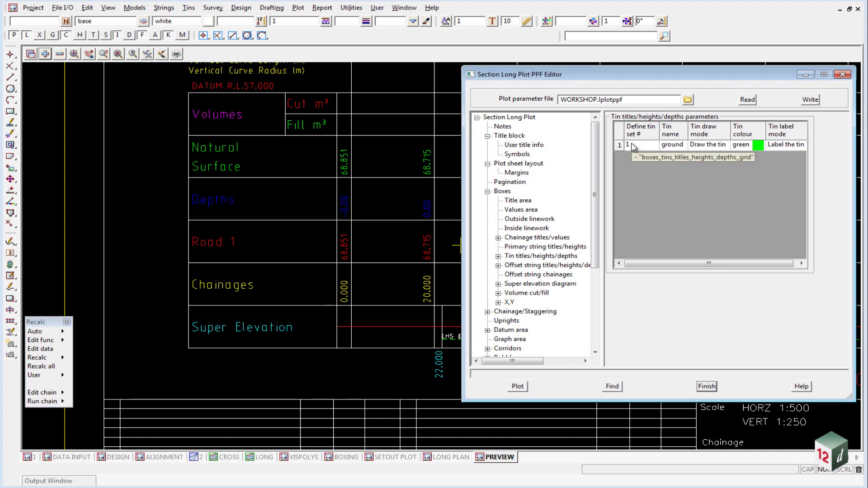
click(677, 145)
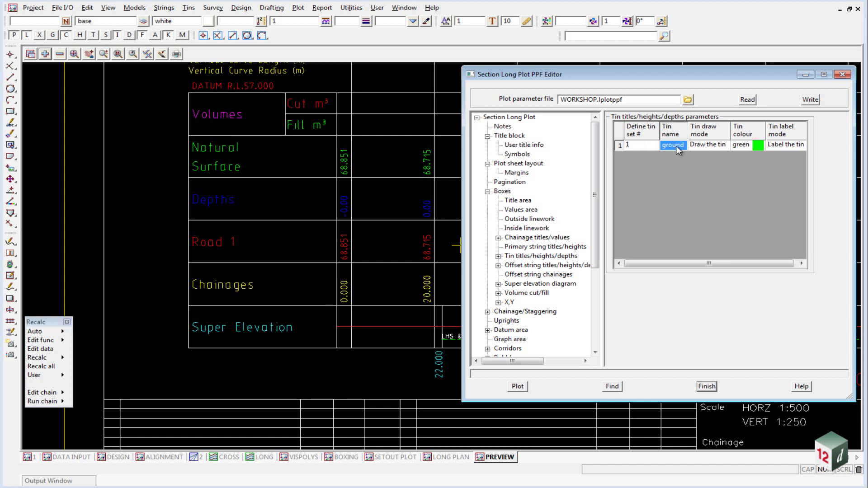
click(709, 143)
click(746, 144)
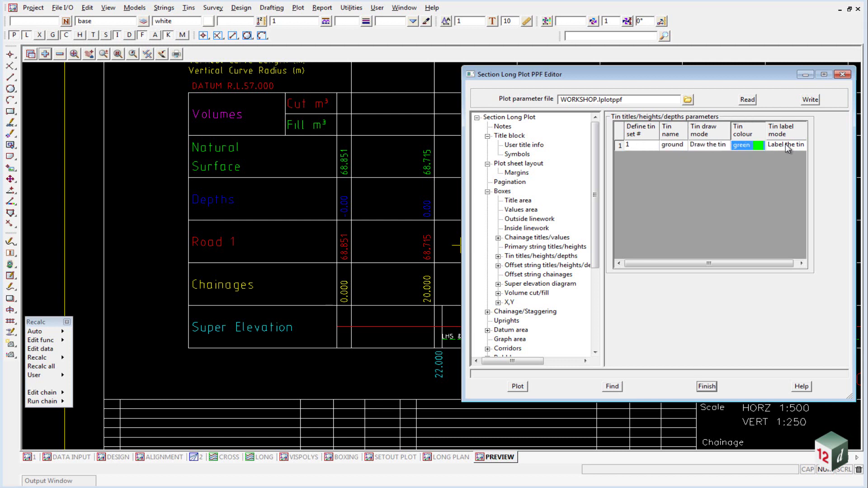
click(786, 144)
scroll(275, 294, down, 2)
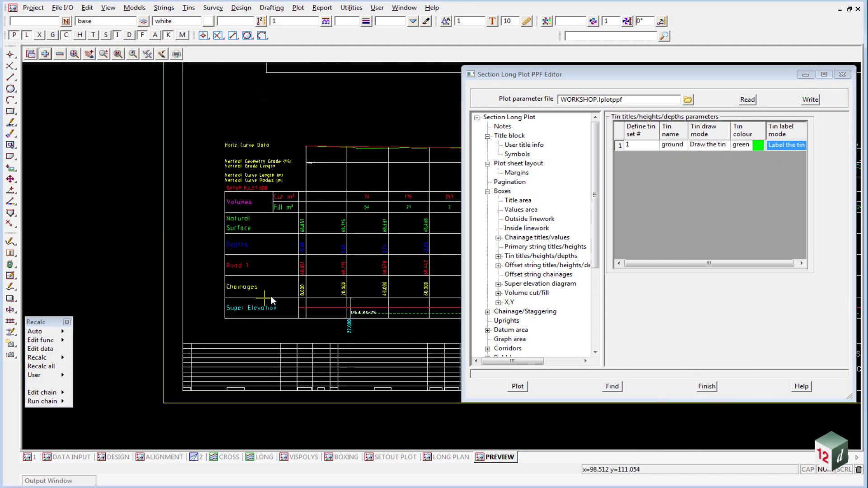
scroll(321, 165, up, 4)
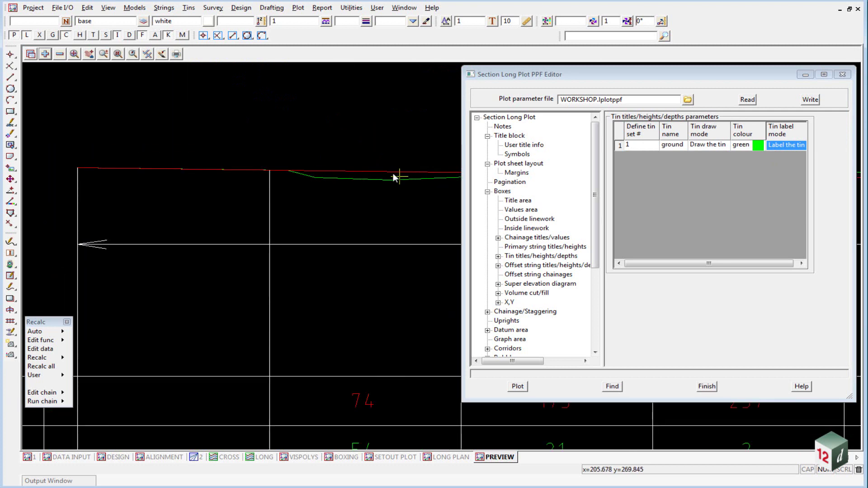
scroll(398, 140, down, 3)
scroll(104, 283, up, 1)
scroll(104, 279, up, 1)
scroll(134, 173, down, 2)
scroll(307, 210, up, 1)
scroll(310, 209, down, 1)
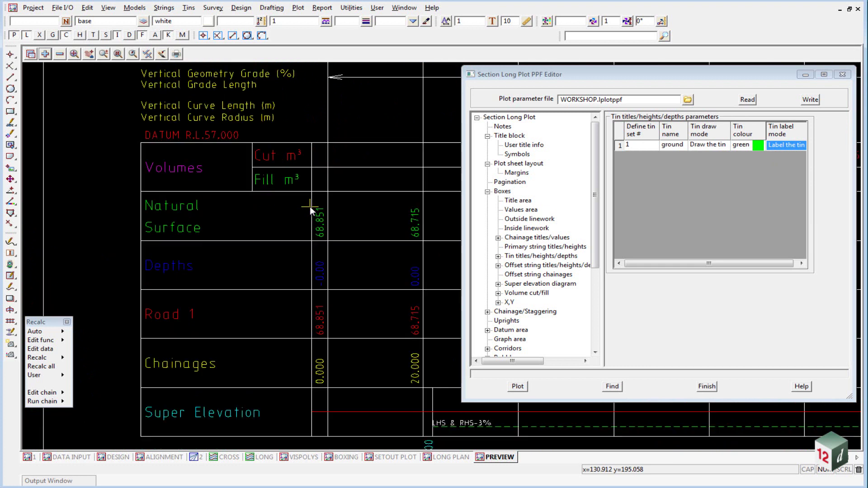
- Check the tin title lines Natural and Surface
click(498, 256)
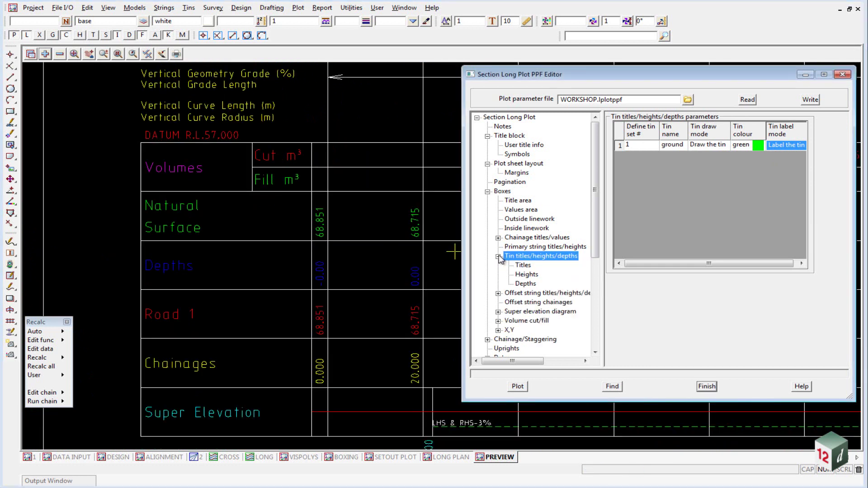
click(524, 265)
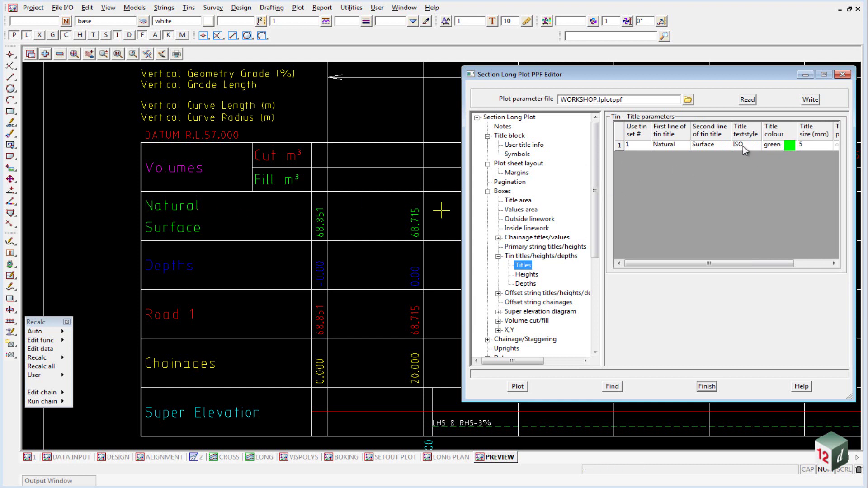
click(669, 144)
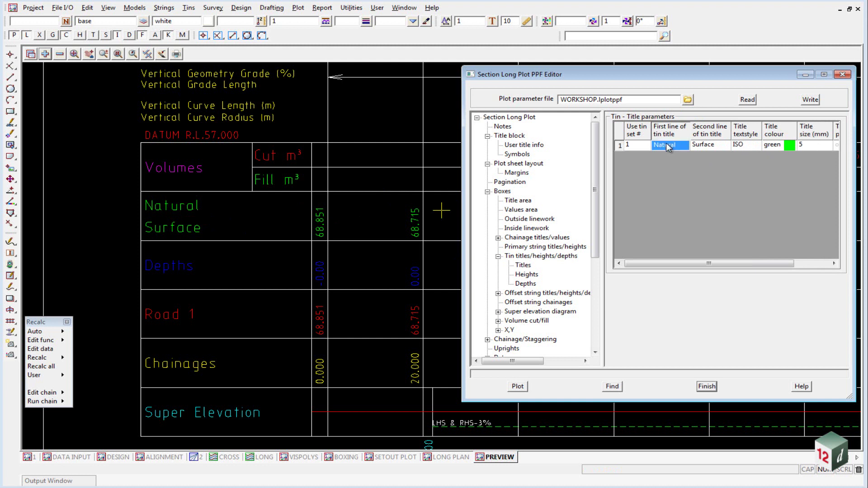
click(706, 144)
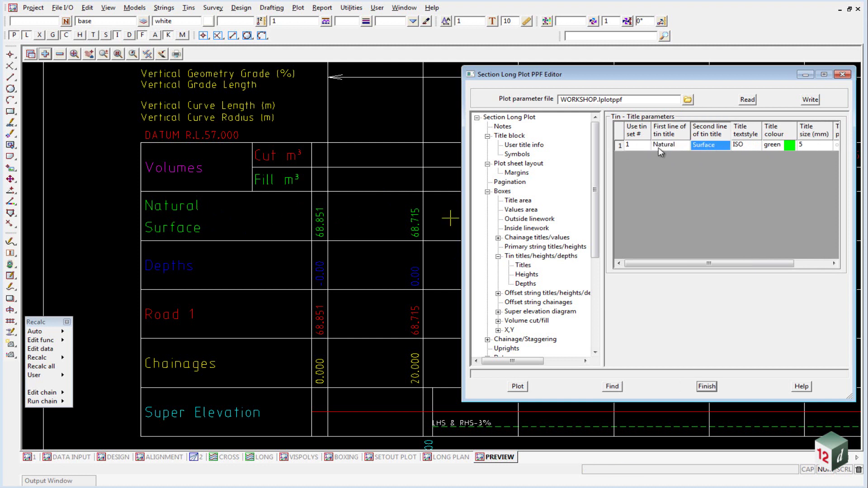
- Review the tin height settings, then the depth parameters titled Depths with -1 multipliers
click(532, 277)
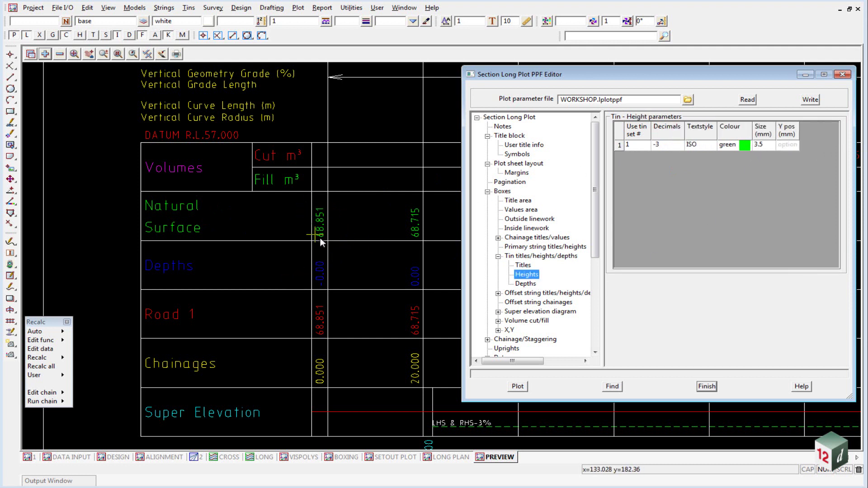
click(520, 285)
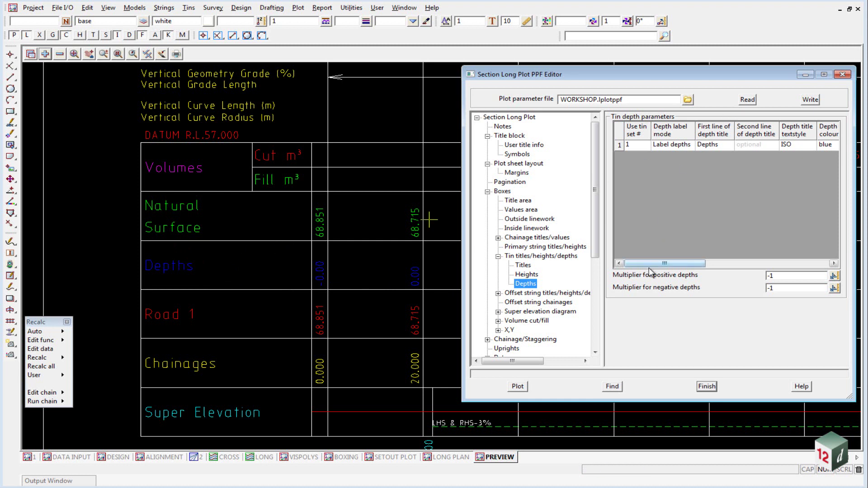
drag(662, 264, 770, 264)
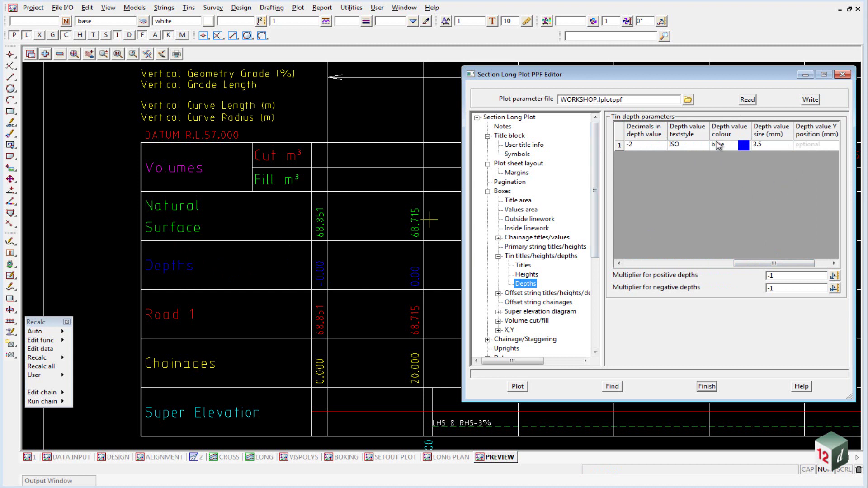
drag(746, 264, 638, 263)
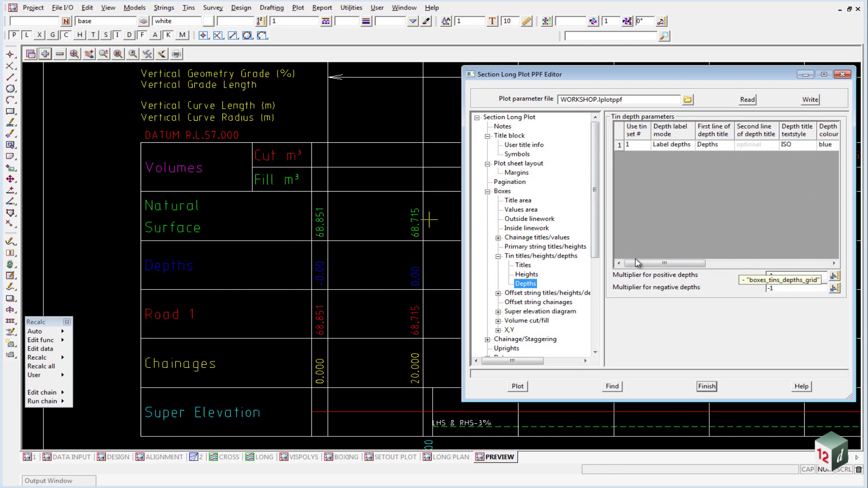
click(498, 256)
click(518, 285)
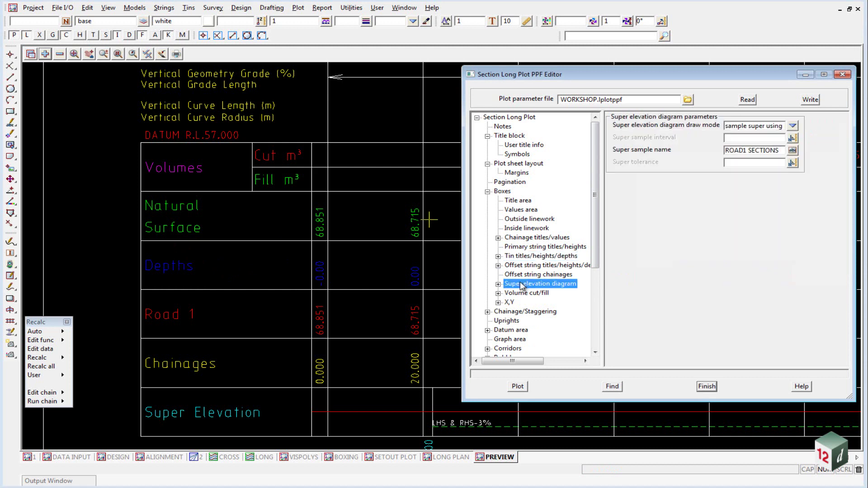
click(300, 306)
scroll(274, 339, down, 3)
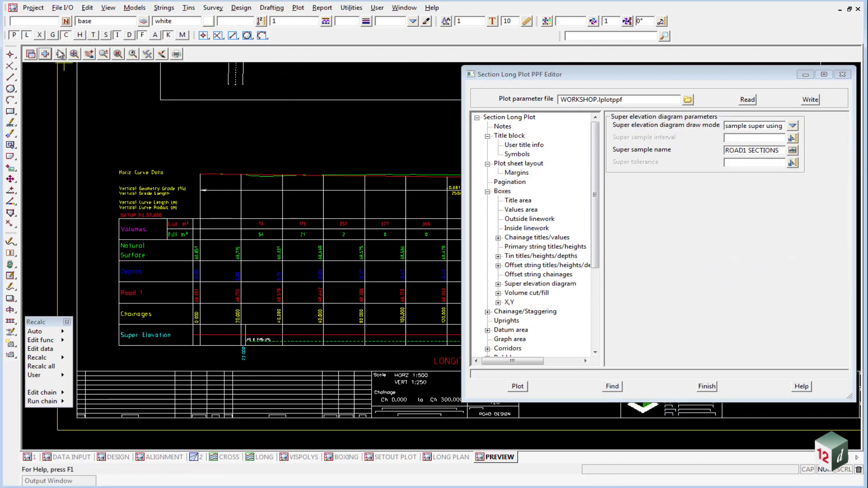
click(45, 54)
click(85, 75)
click(117, 152)
click(45, 54)
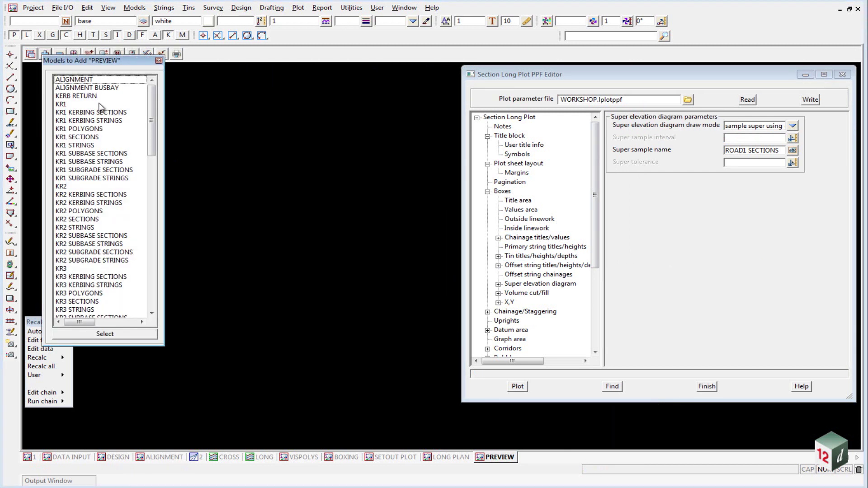
scroll(144, 258, down, 8)
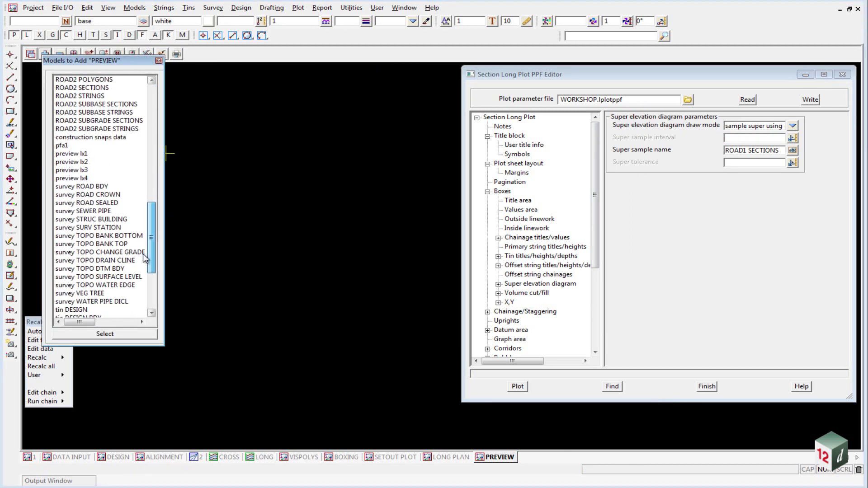
double_click(73, 161)
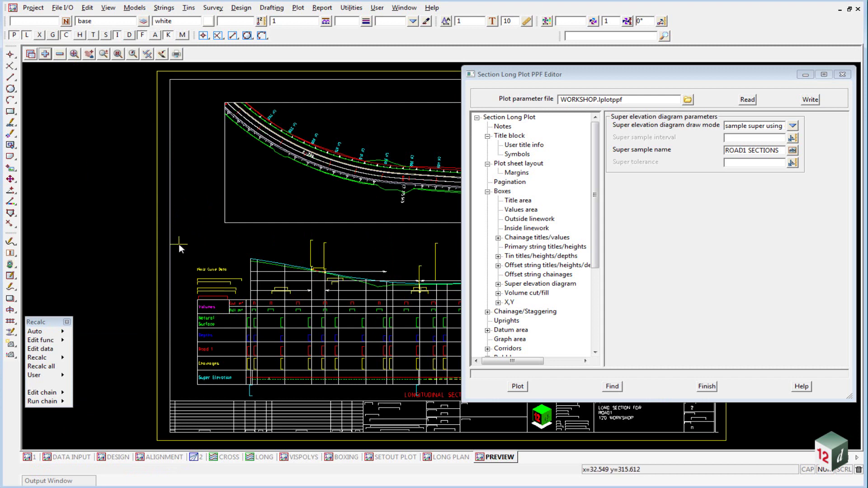
scroll(142, 219, up, 3)
scroll(343, 262, up, 3)
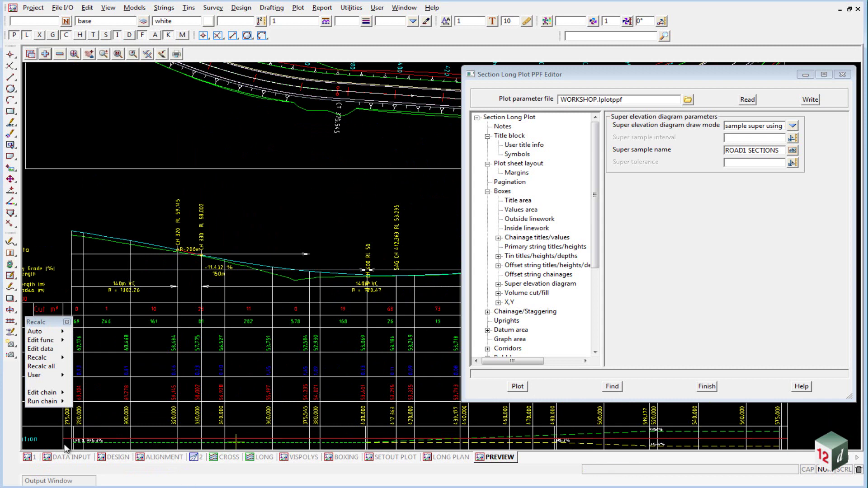
scroll(61, 446, up, 3)
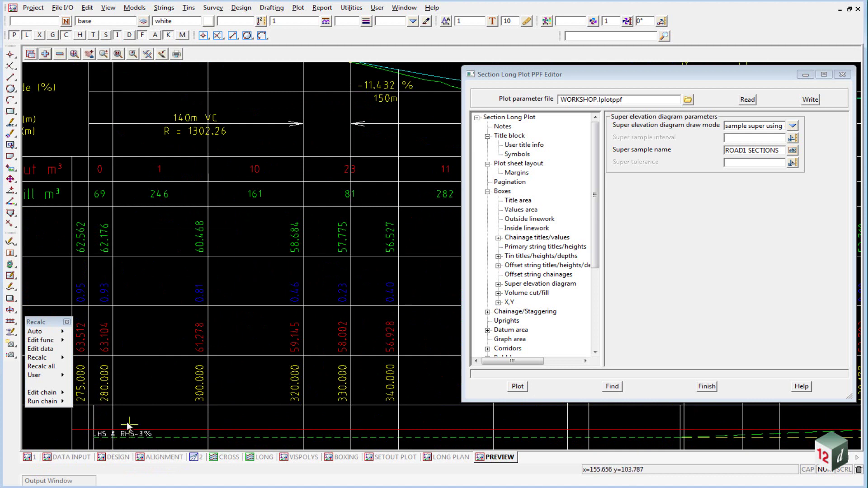
scroll(90, 430, down, 3)
scroll(379, 376, down, 3)
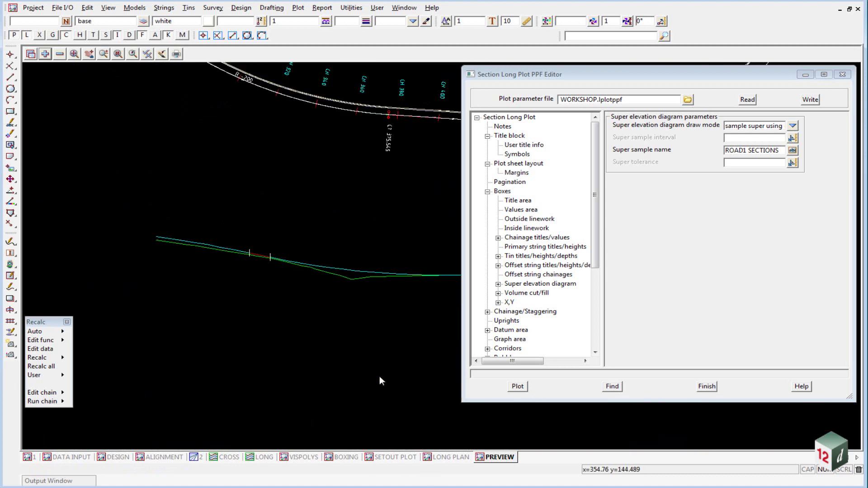
scroll(239, 376, up, 2)
scroll(454, 422, down, 2)
scroll(403, 426, up, 5)
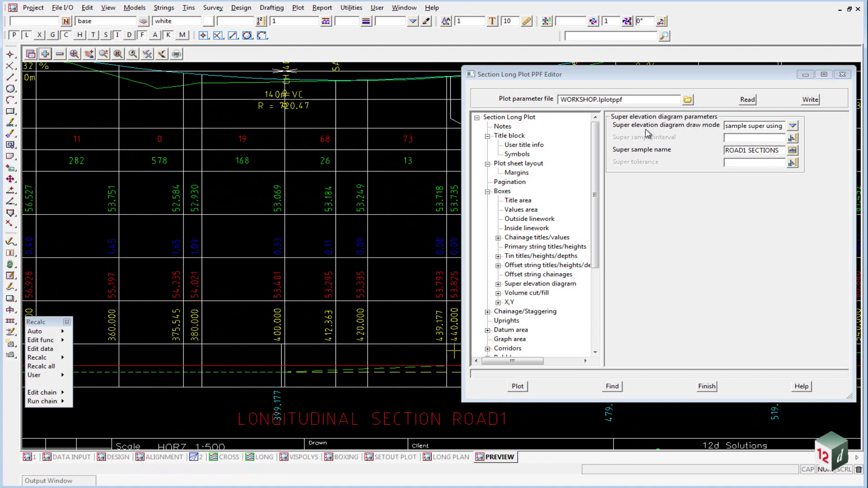
- Set the super elevation draw mode to 'sample super using chainages of x-sec's', keeping sample ROAD1 SECTIONS
click(794, 126)
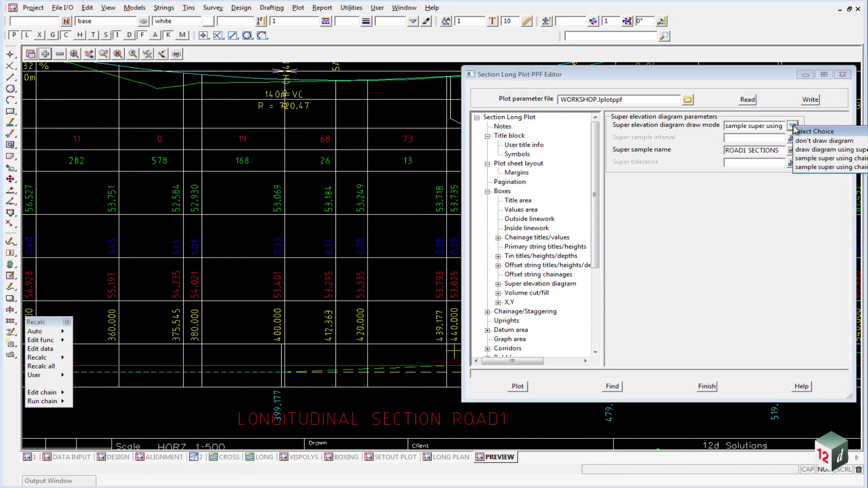
drag(819, 132, 726, 157)
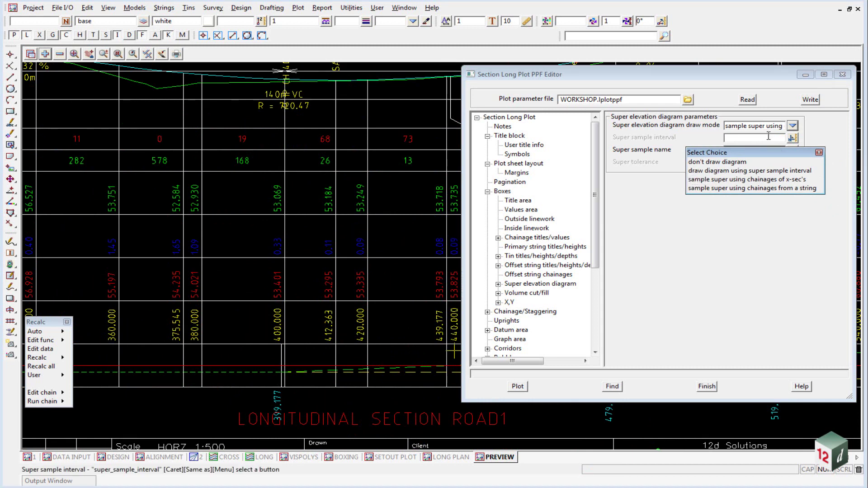
click(800, 179)
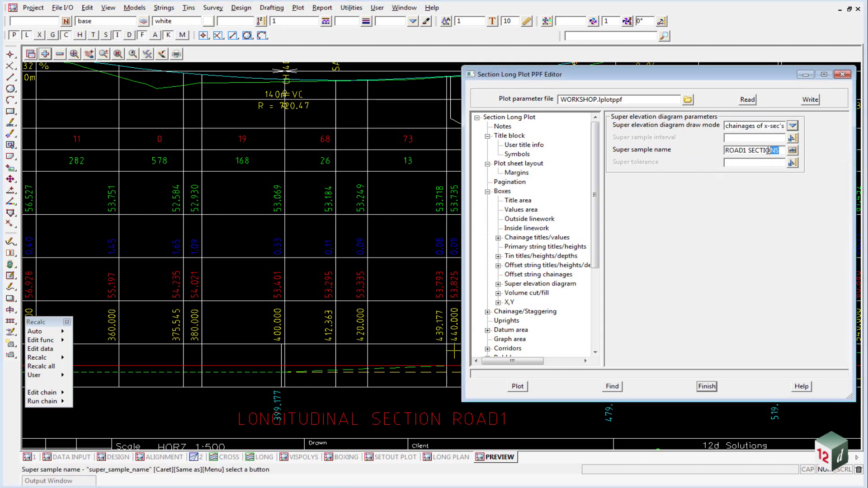
drag(782, 150, 704, 154)
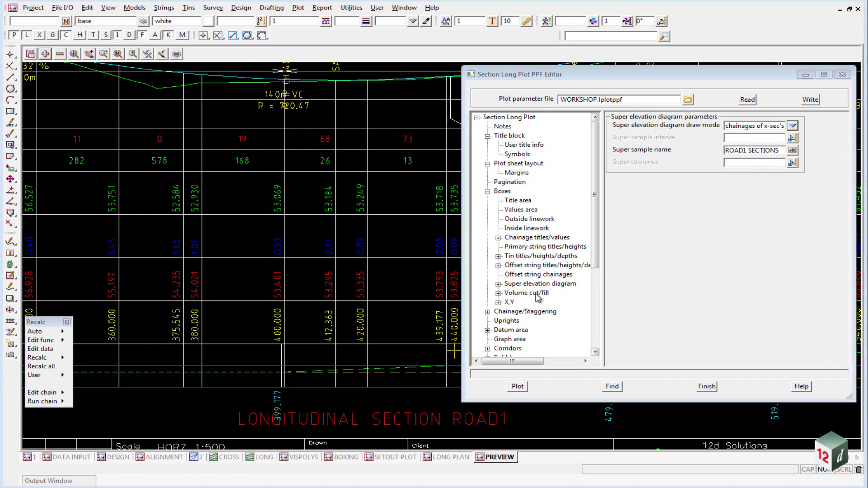
- Review the super elevation diagram's title, X-fall and chainage settings
click(497, 285)
click(524, 285)
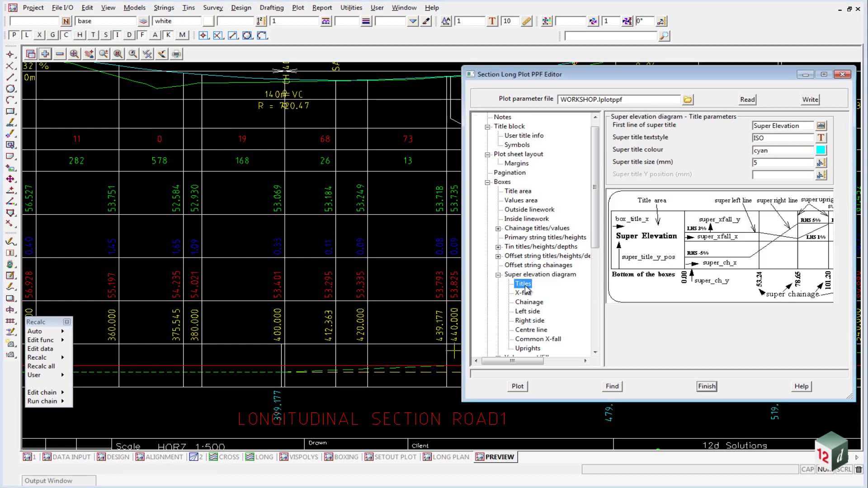
scroll(449, 274, down, 1)
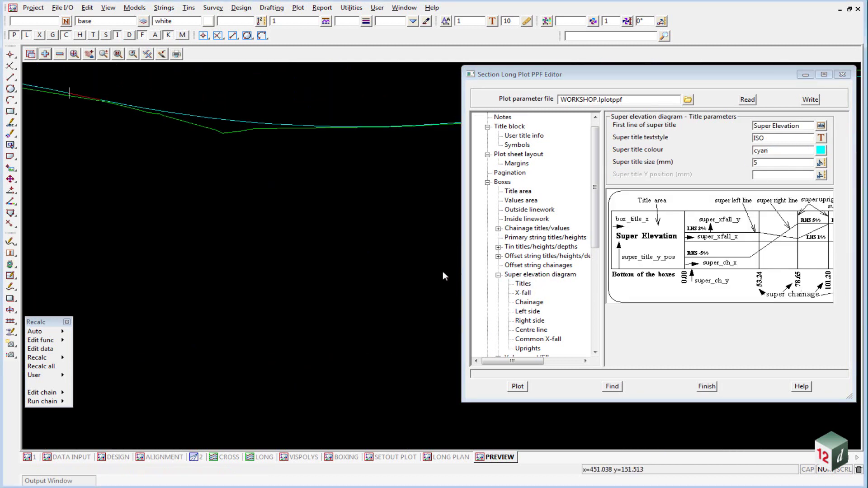
scroll(148, 317, up, 3)
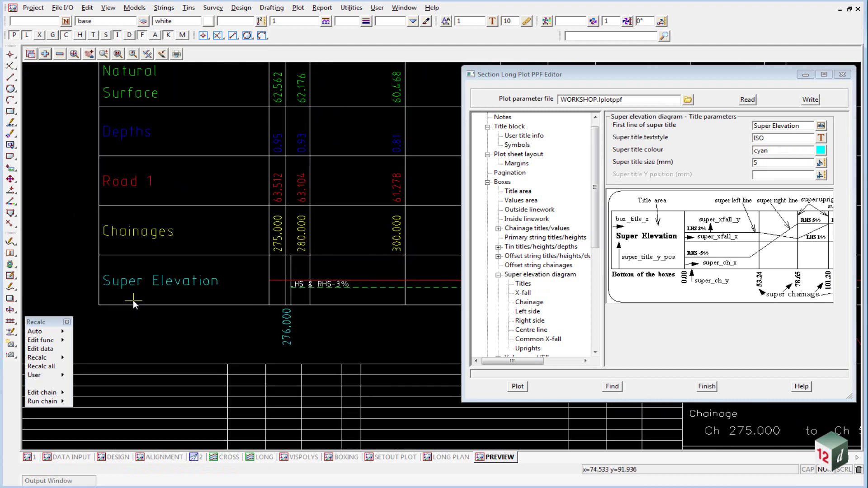
click(524, 293)
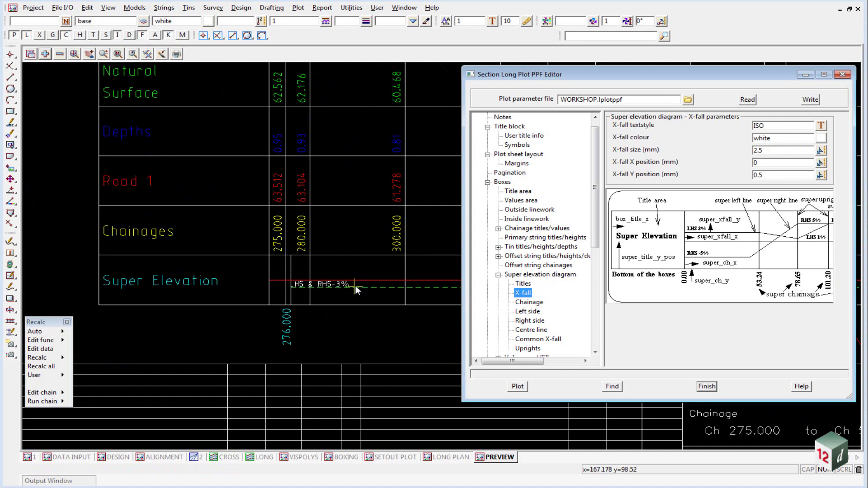
click(529, 302)
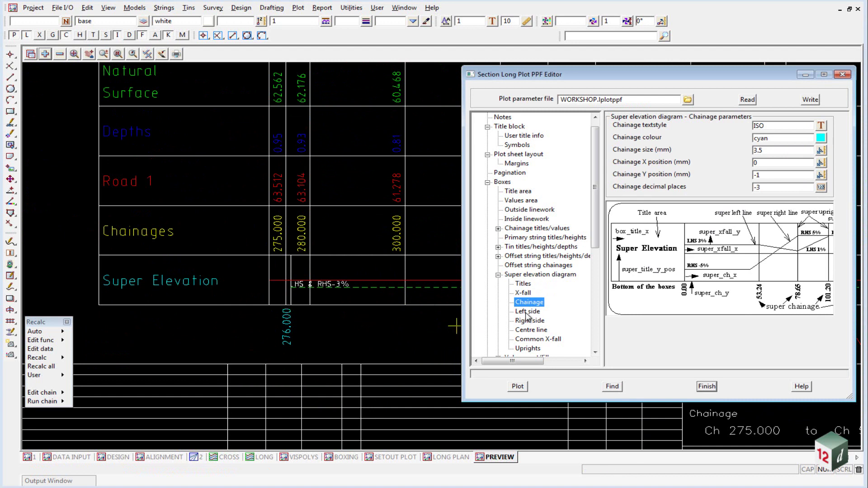
- Check the left side settings, including the ROAD1 left hinge and edge string names
click(527, 313)
click(526, 322)
click(525, 312)
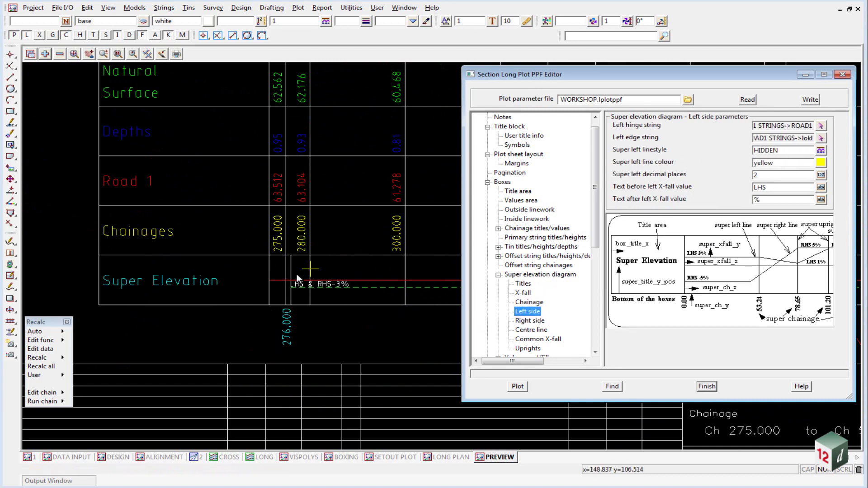
scroll(183, 235, down, 5)
scroll(302, 253, up, 5)
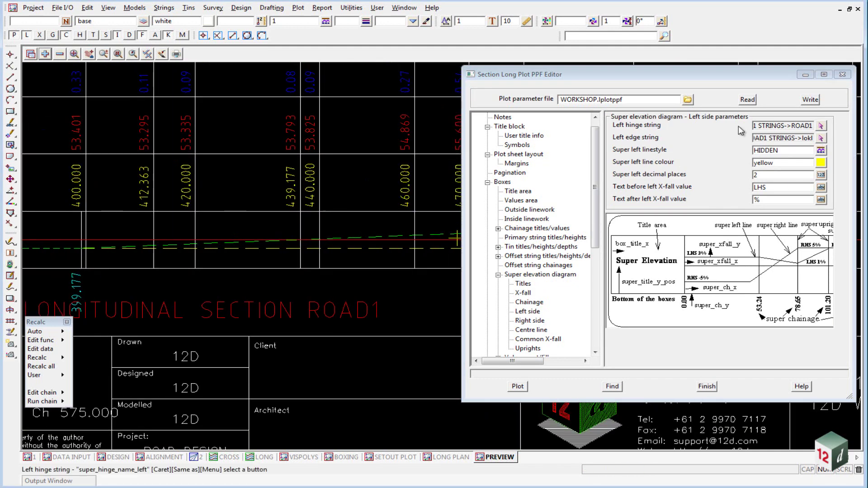
double_click(795, 126)
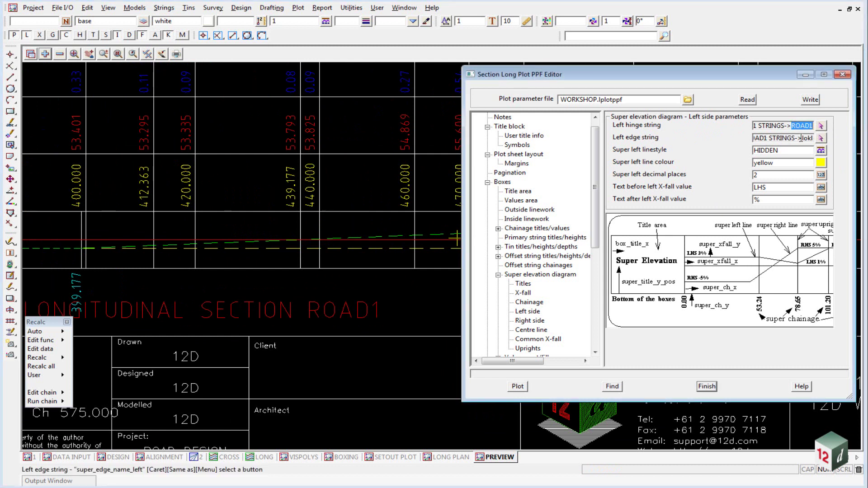
double_click(802, 138)
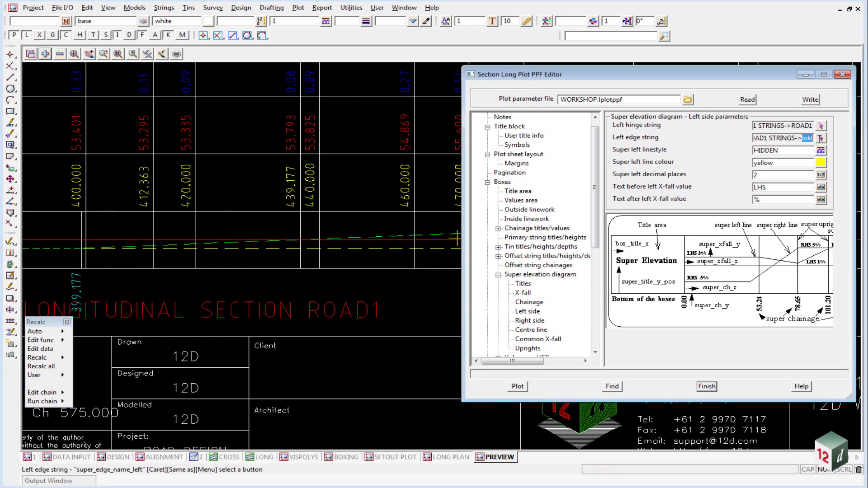
- Check the right side settings and its hinge and edge string names
click(529, 322)
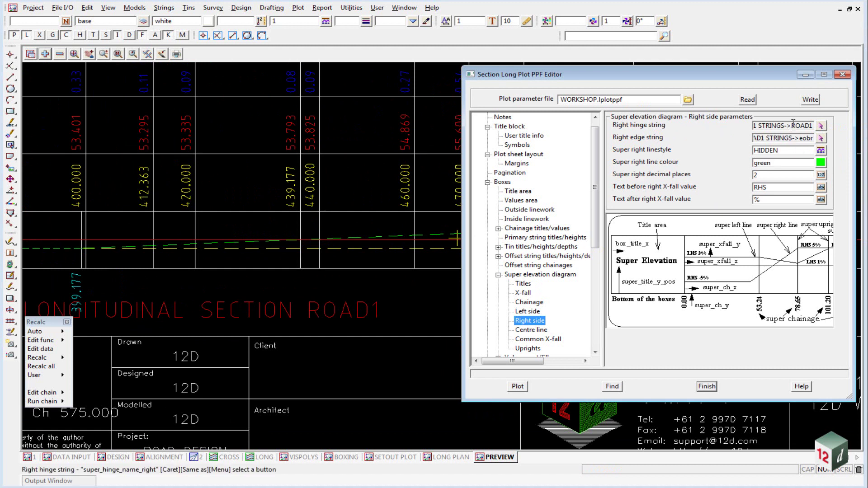
double_click(794, 125)
double_click(800, 139)
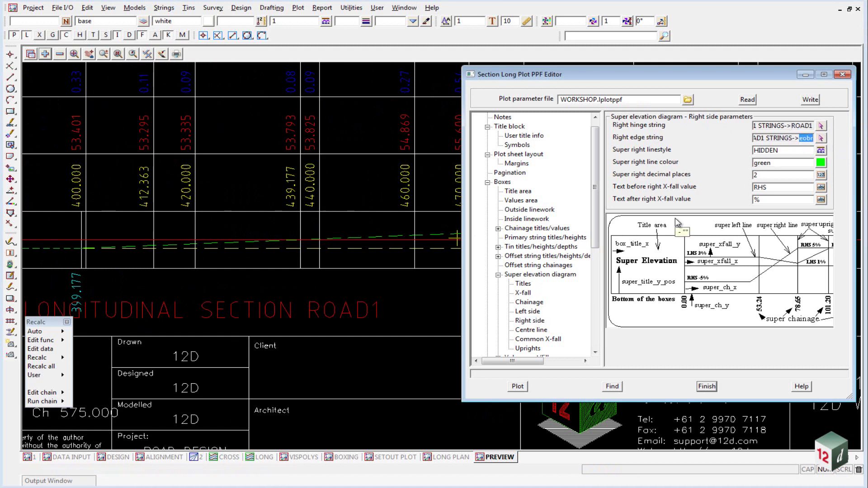
- Collapse the plot sheet layout, title block and super elevation groups and show Volume cut/fill
click(487, 155)
click(488, 127)
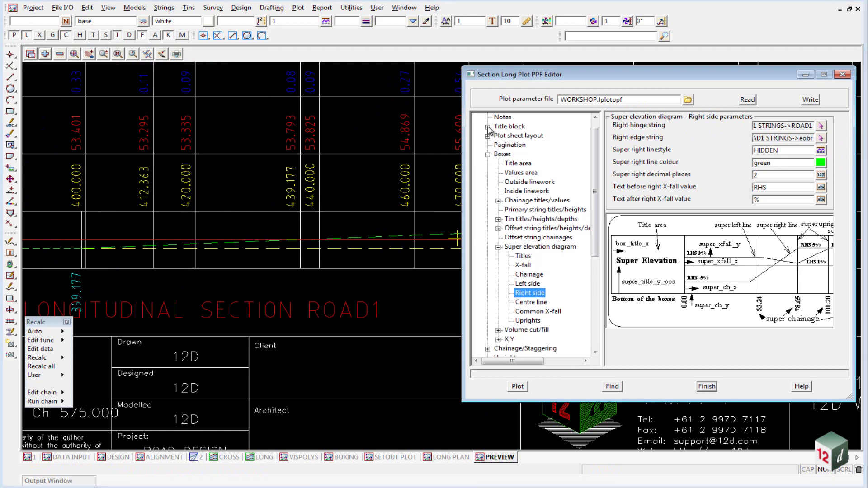
click(499, 247)
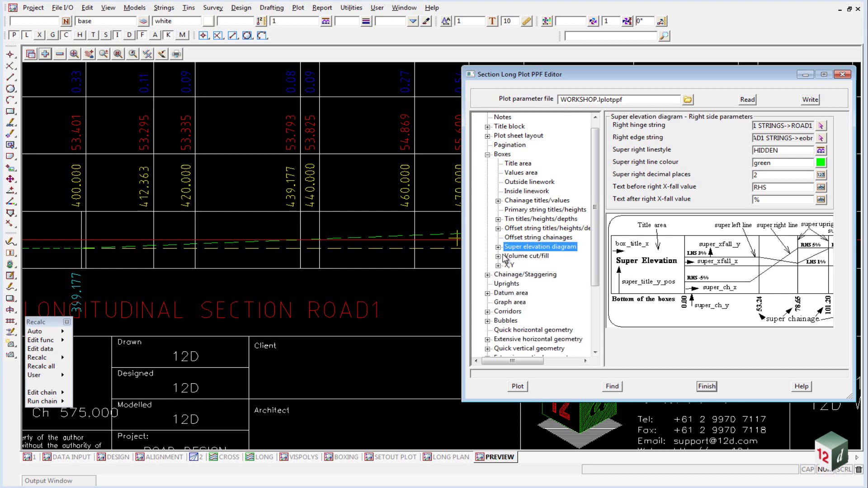
click(509, 256)
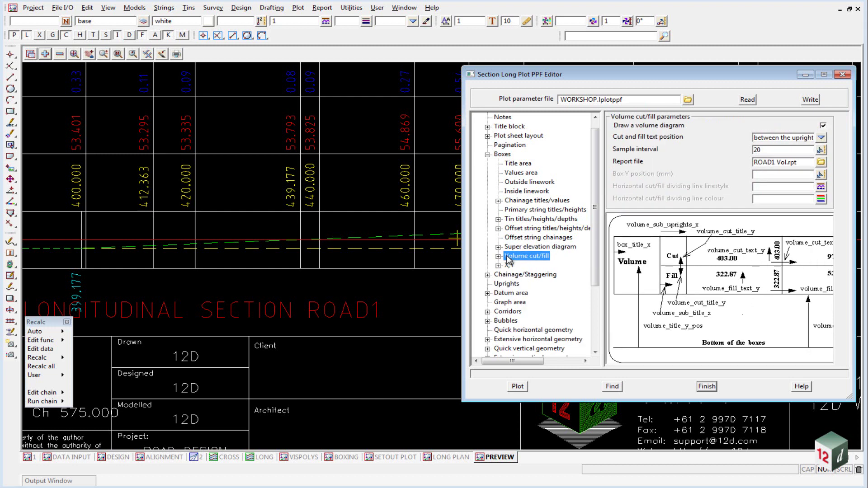
scroll(316, 290, down, 5)
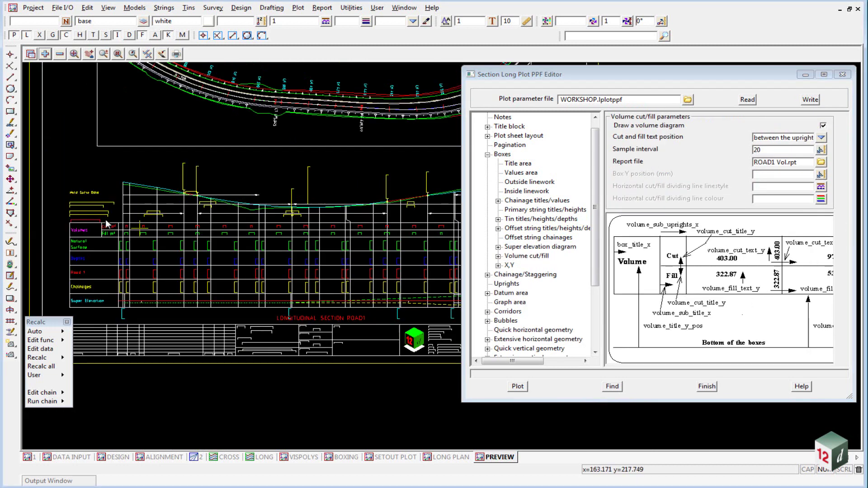
scroll(99, 220, up, 5)
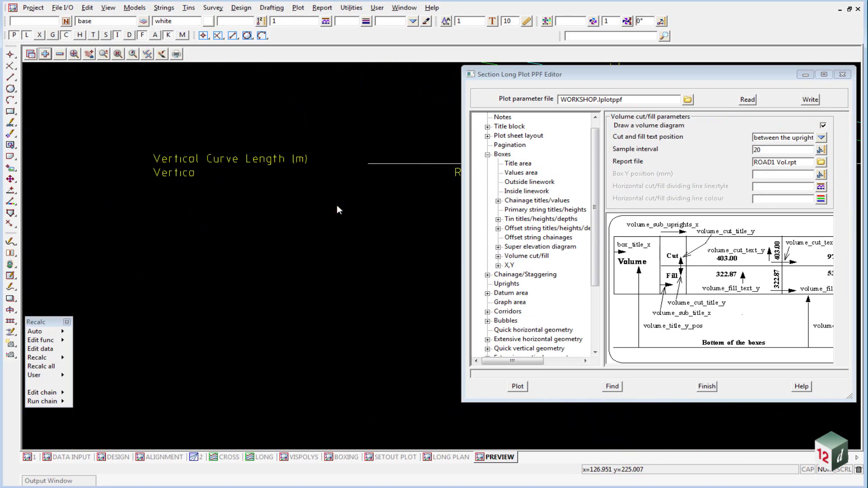
scroll(229, 190, down, 2)
scroll(228, 190, up, 2)
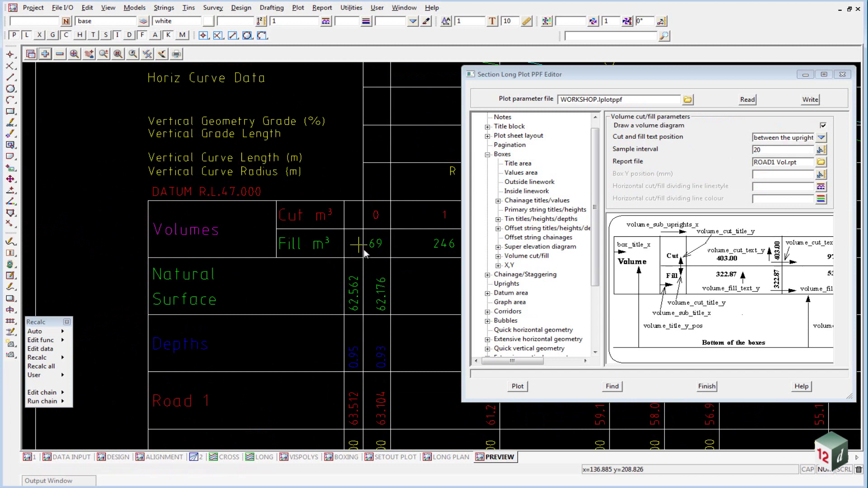
- Check the cut/fill text position choices, leaving the text between the uprights
click(822, 137)
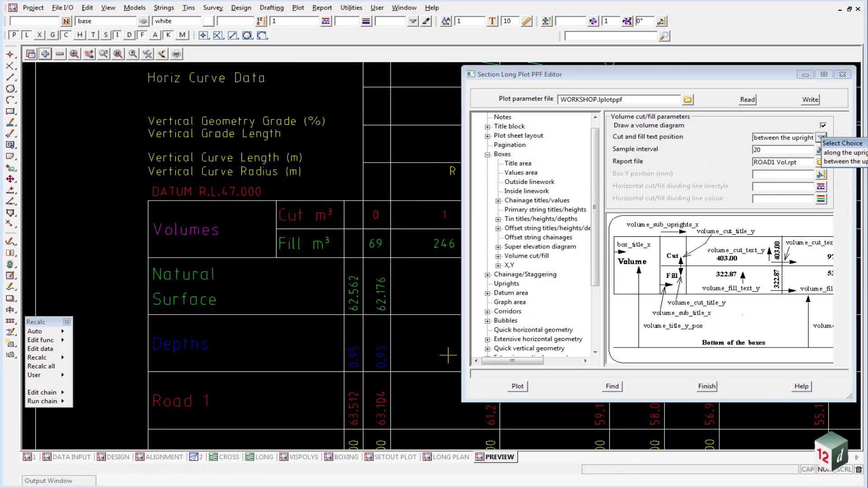
click(667, 165)
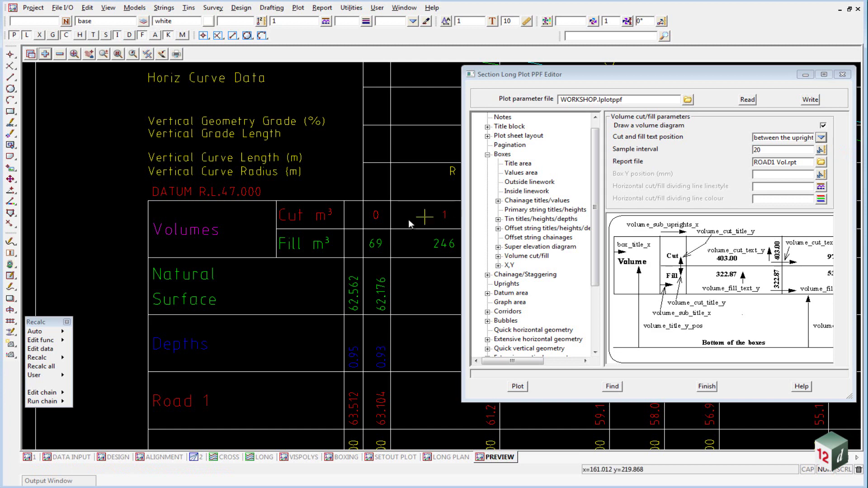
scroll(104, 240, down, 1)
scroll(354, 221, up, 1)
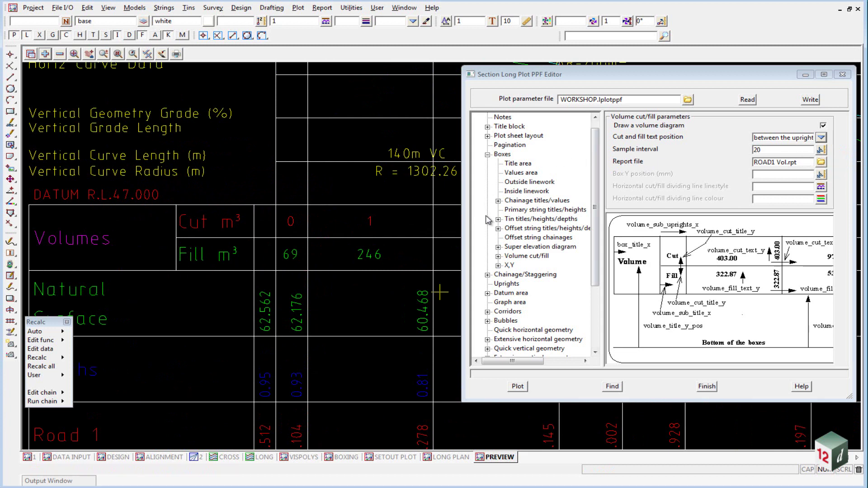
- Review the Cut and Fill titles and values (red cut, green fill, size 3.5), then collapse the group
click(500, 256)
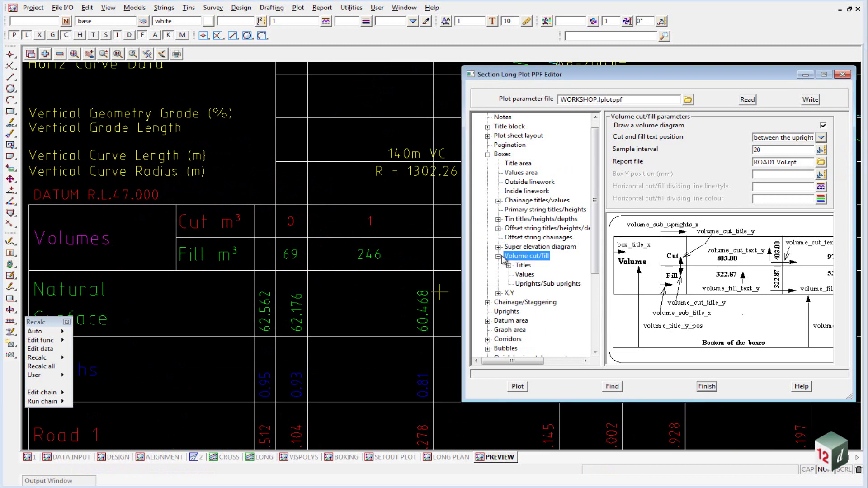
click(523, 266)
click(509, 266)
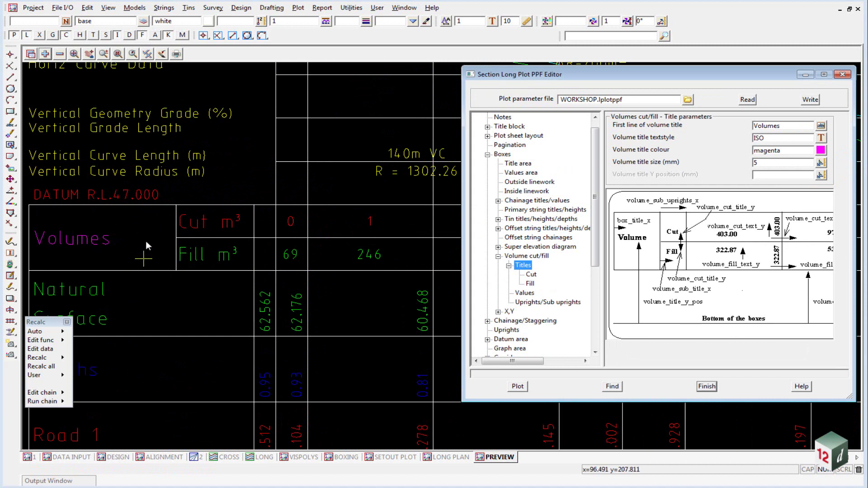
click(532, 282)
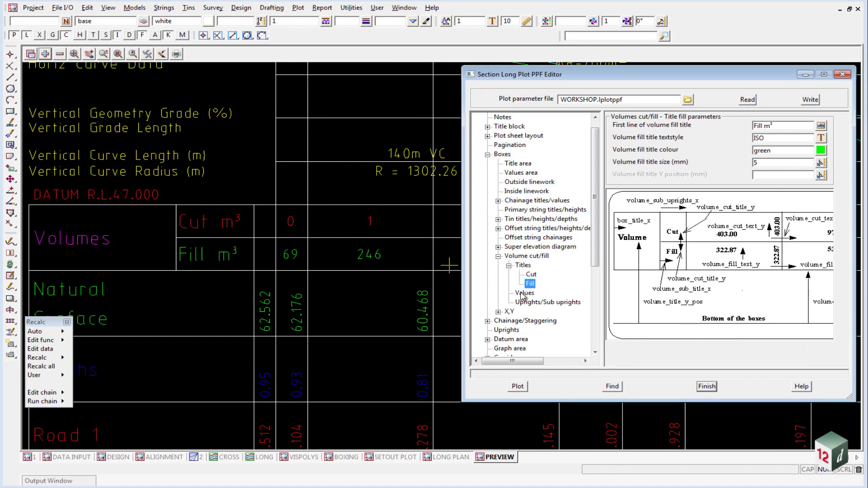
click(524, 293)
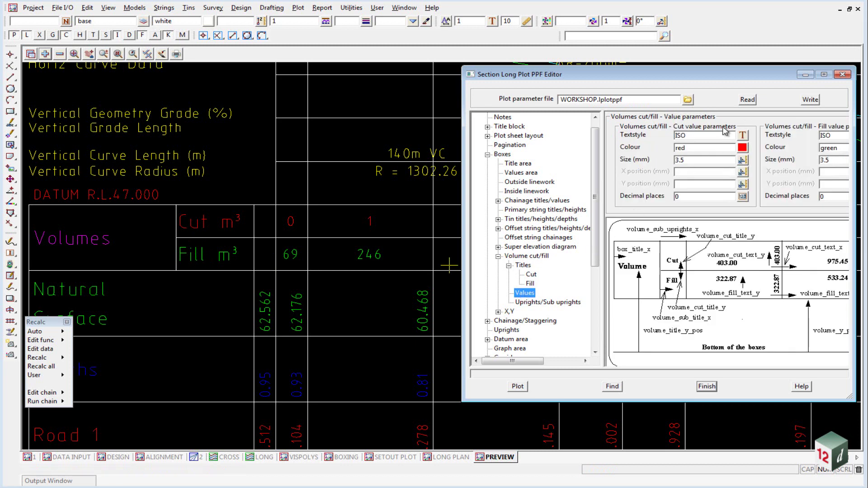
click(374, 217)
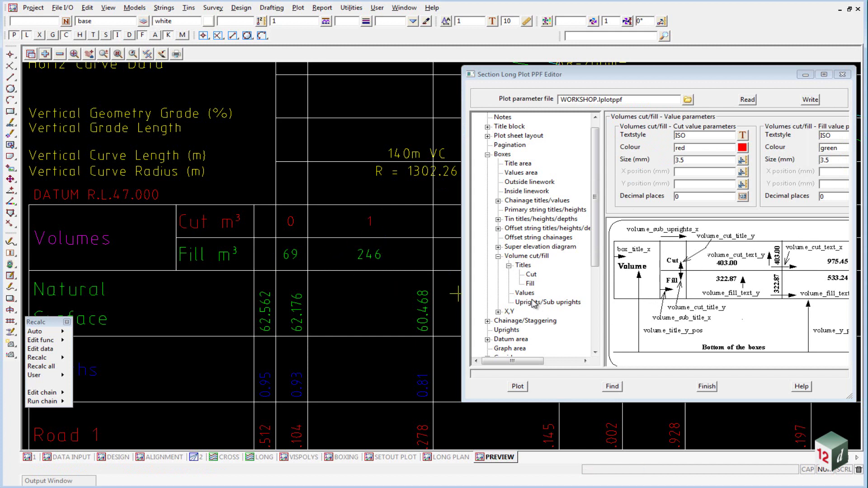
click(498, 256)
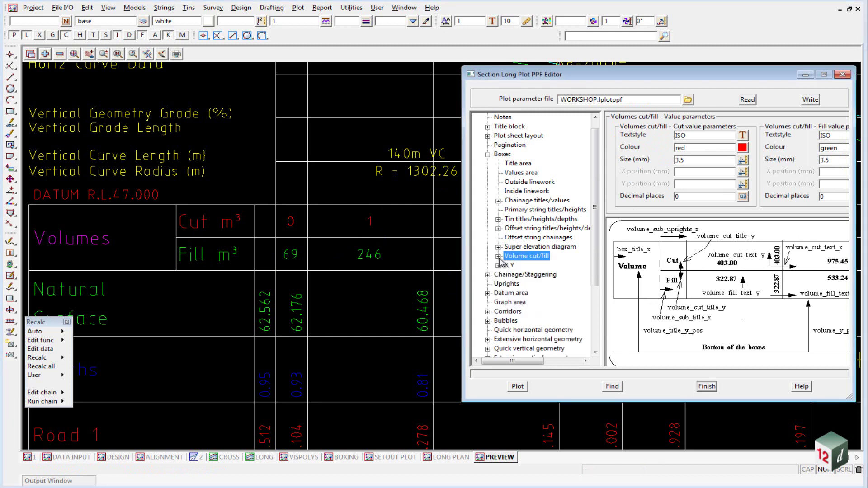
- Show the Chainage/Staggering parameters with chainage interval 20, then collapse the Boxes group
click(514, 276)
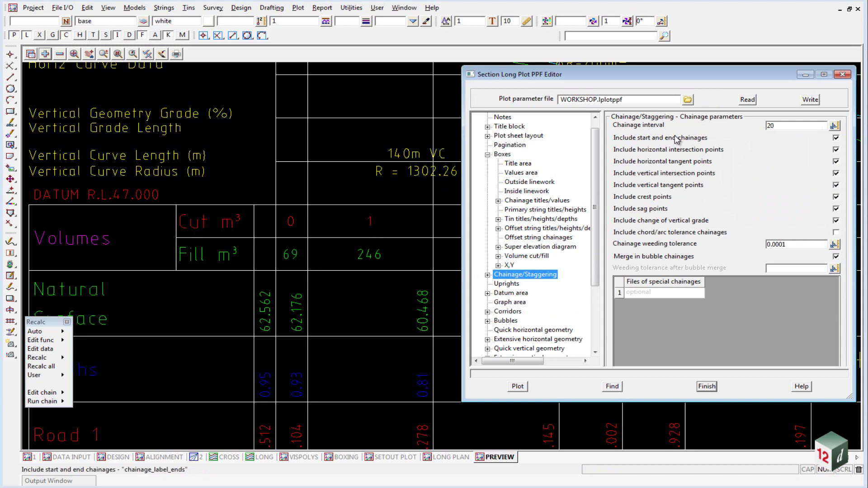
key(Tab)
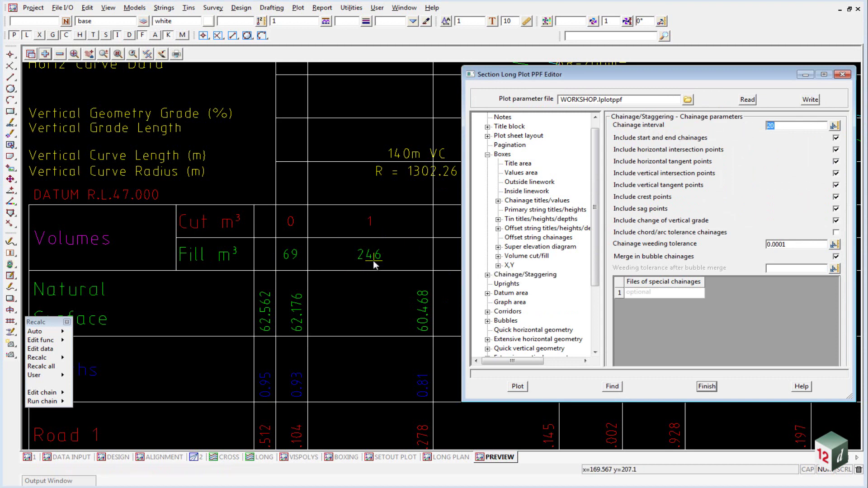
scroll(274, 224, down, 3)
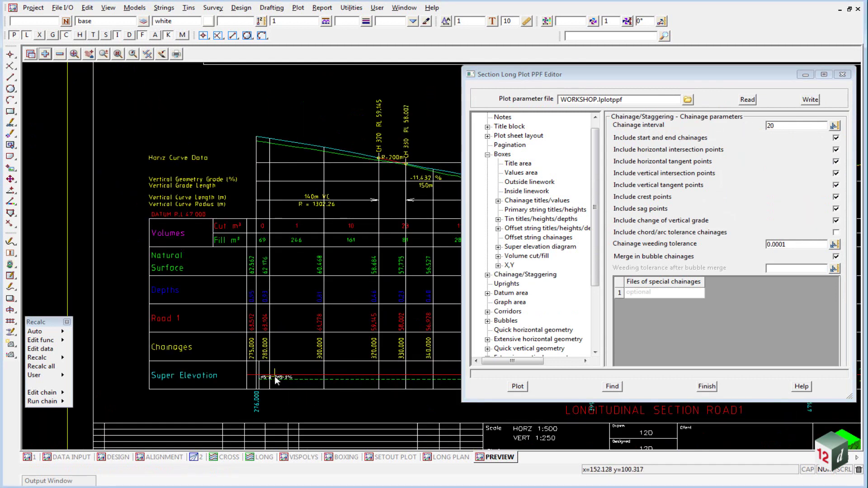
scroll(274, 372, up, 2)
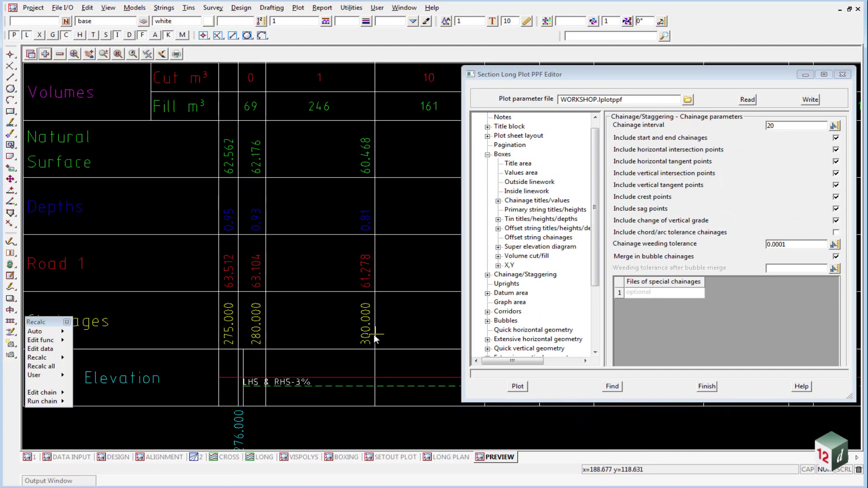
scroll(218, 296, down, 3)
scroll(452, 317, up, 2)
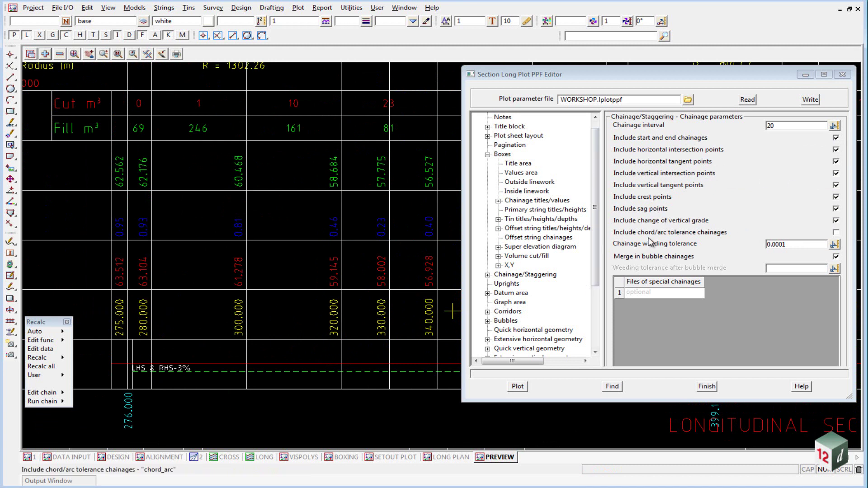
click(488, 155)
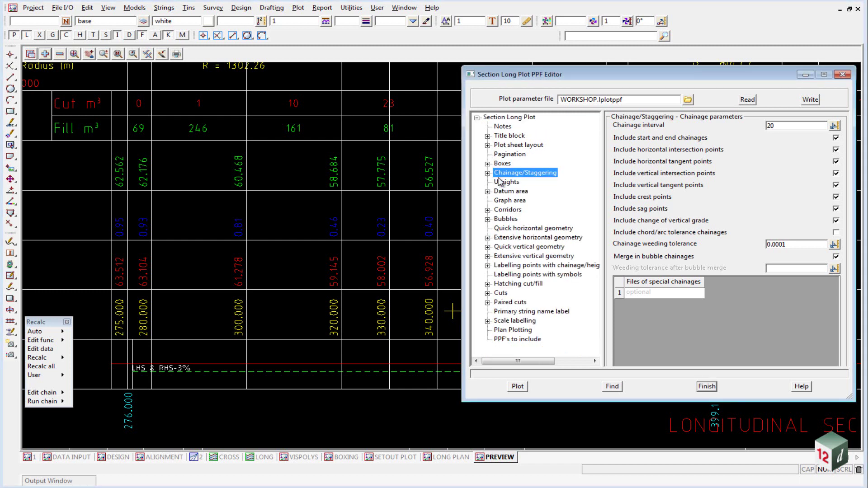
- Inspect the datum area settings (DATUM R.L., value 0), then show the corridor parameters
click(505, 193)
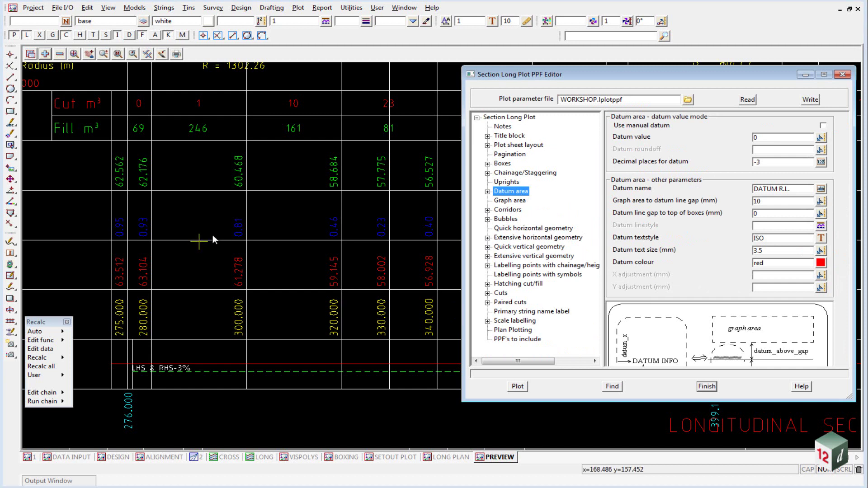
scroll(396, 207, down, 2)
scroll(170, 128, up, 3)
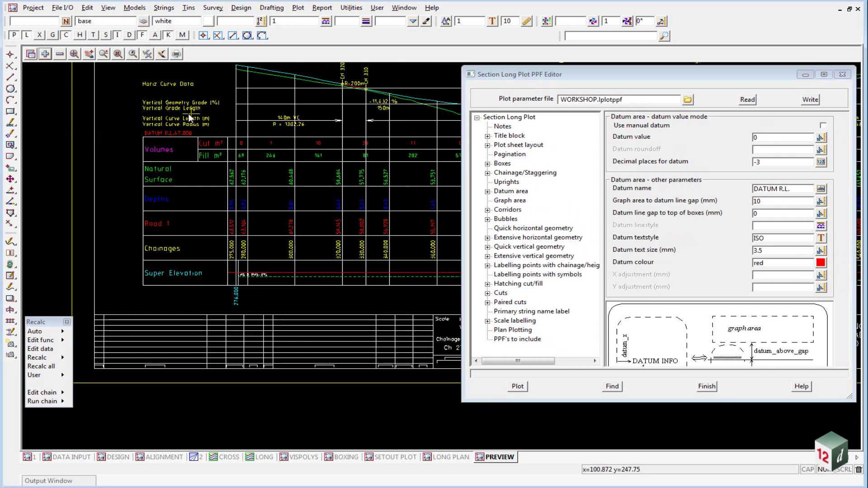
scroll(167, 127, up, 1)
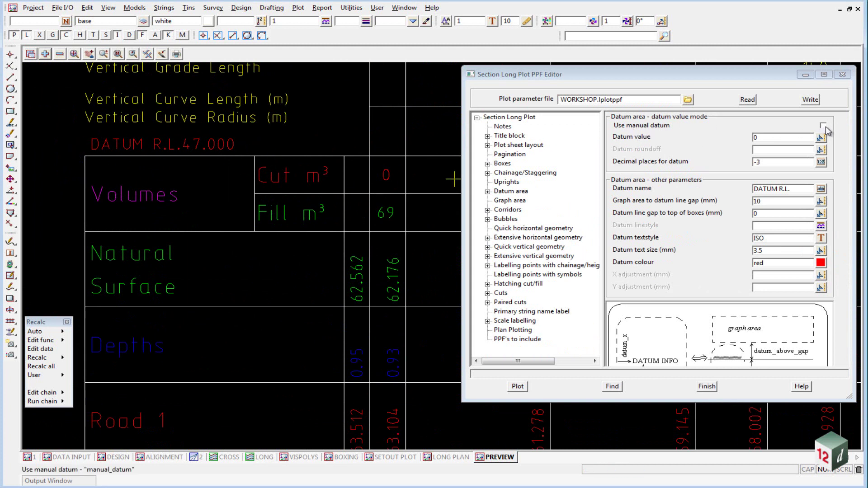
click(751, 138)
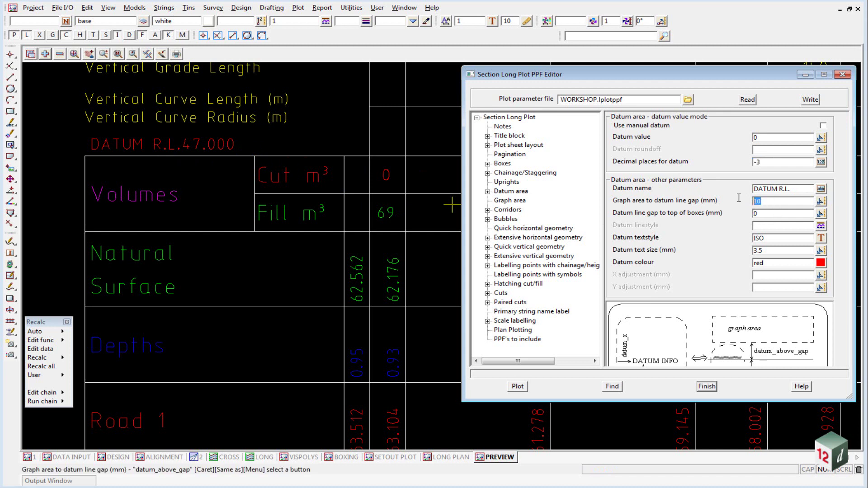
scroll(132, 193, down, 1)
scroll(132, 192, down, 2)
scroll(310, 150, up, 3)
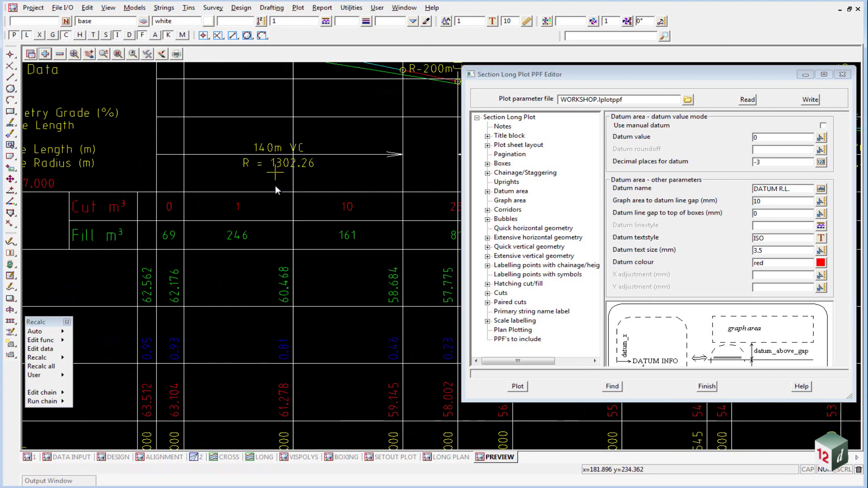
scroll(356, 168, down, 1)
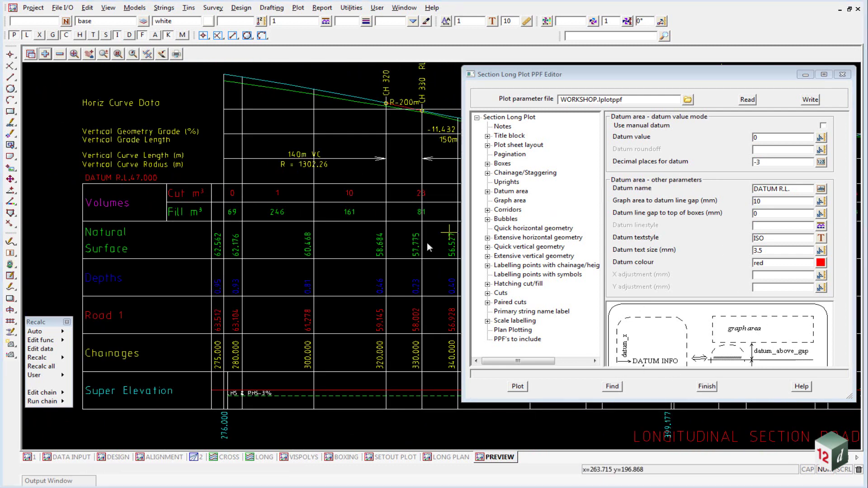
click(508, 210)
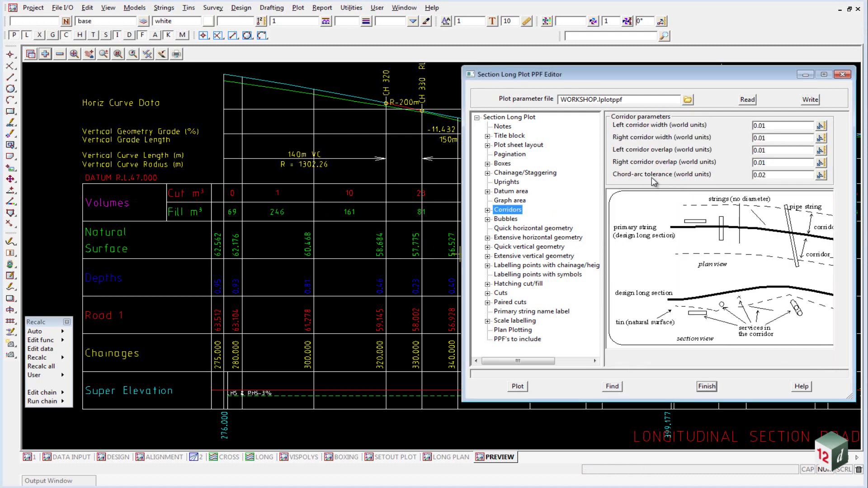
scroll(314, 241, down, 3)
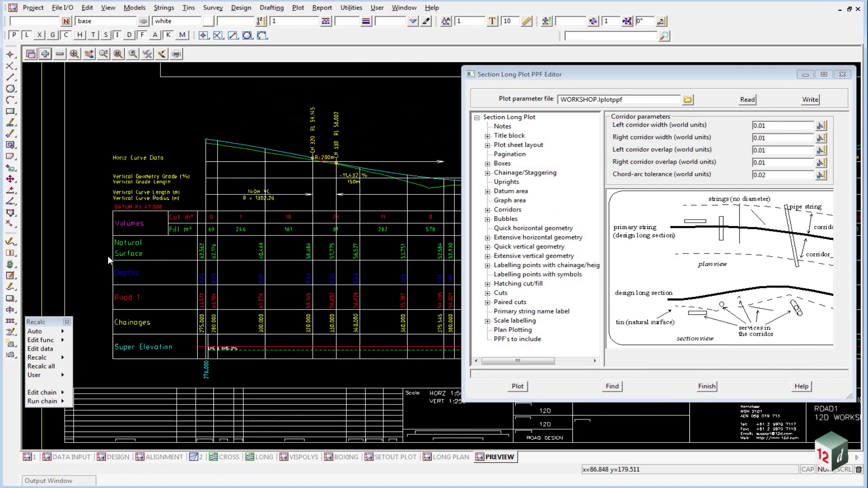
scroll(297, 196, up, 5)
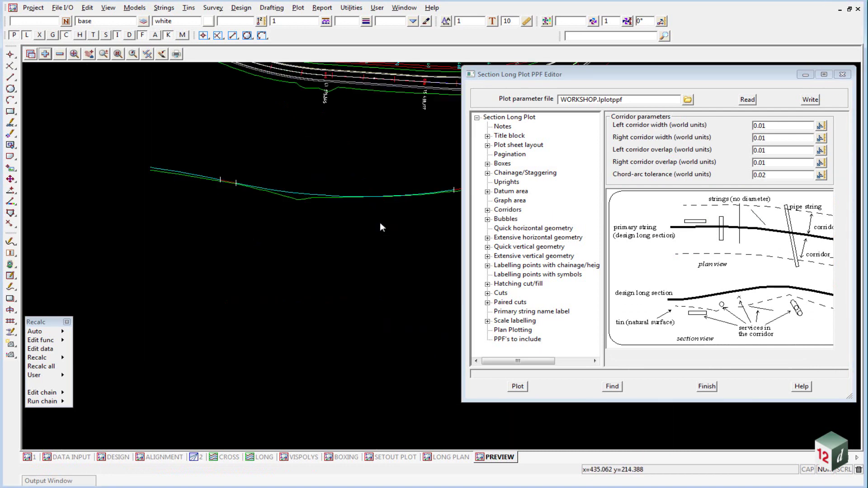
scroll(94, 144, down, 2)
scroll(113, 193, up, 3)
scroll(275, 208, down, 2)
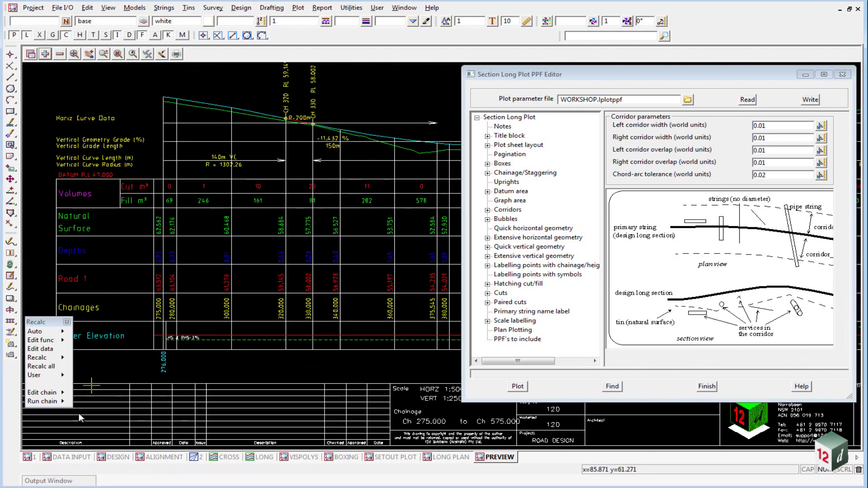
scroll(365, 141, up, 2)
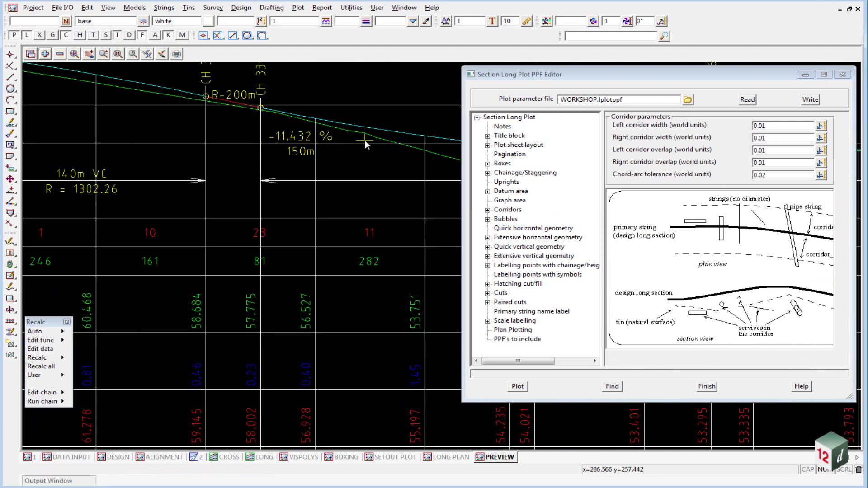
- Show the extensive horizontal geometry parameters and its left hand label settings
click(512, 239)
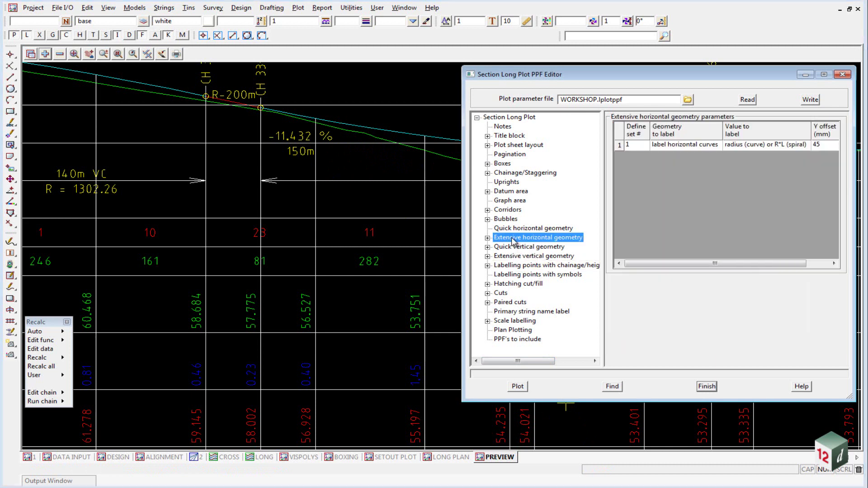
click(362, 194)
scroll(413, 197, down, 3)
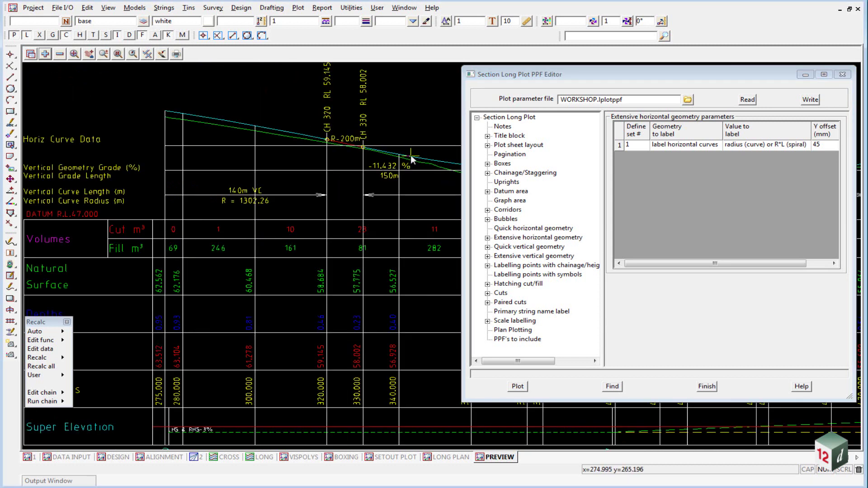
scroll(45, 170, down, 1)
scroll(43, 173, up, 1)
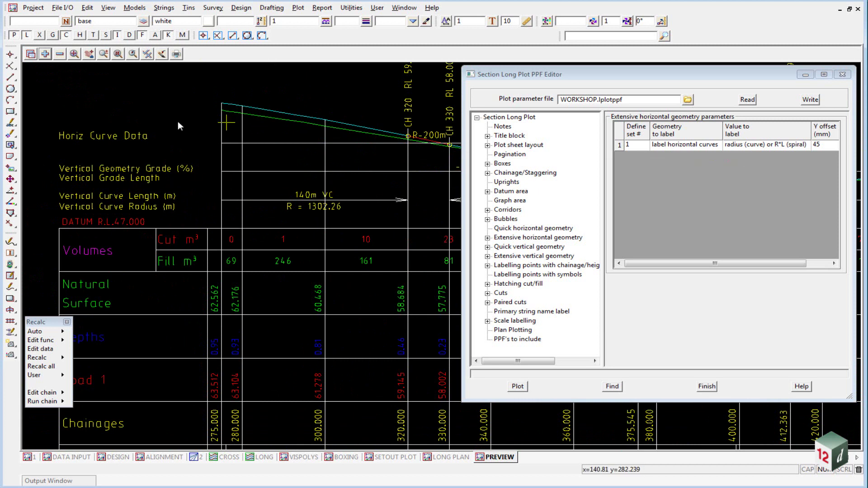
scroll(69, 194, down, 2)
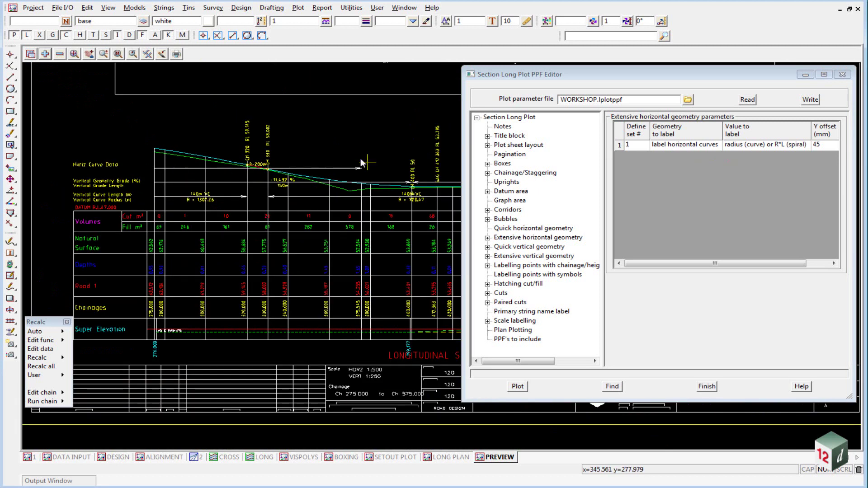
scroll(362, 158, up, 2)
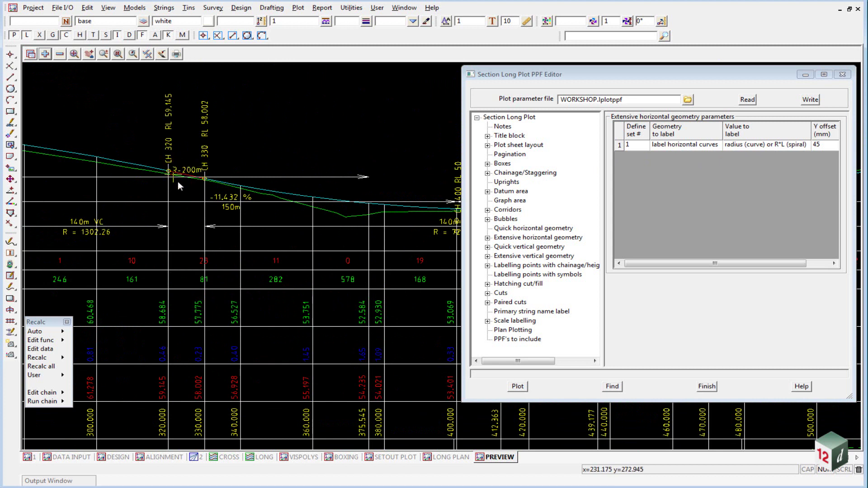
click(488, 238)
click(529, 248)
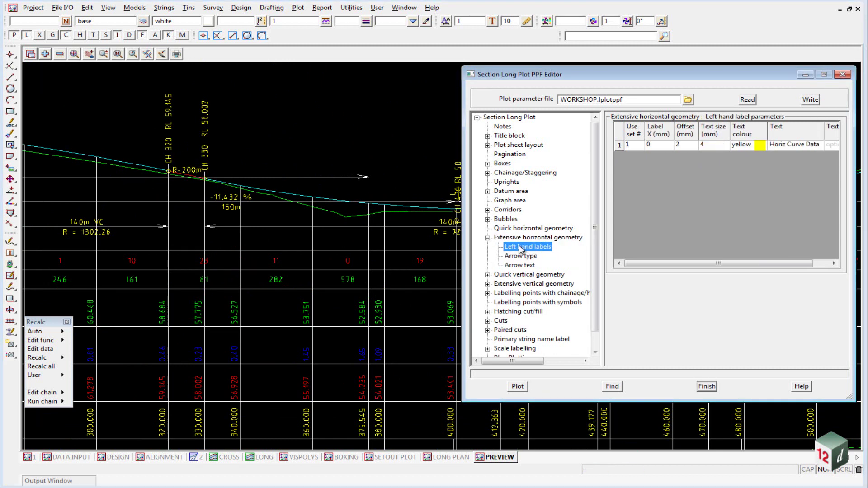
scroll(197, 186, down, 5)
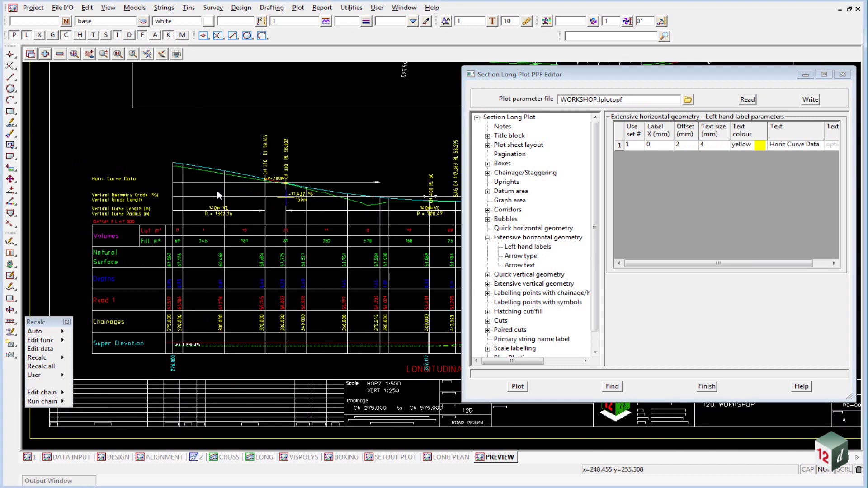
scroll(107, 183, up, 6)
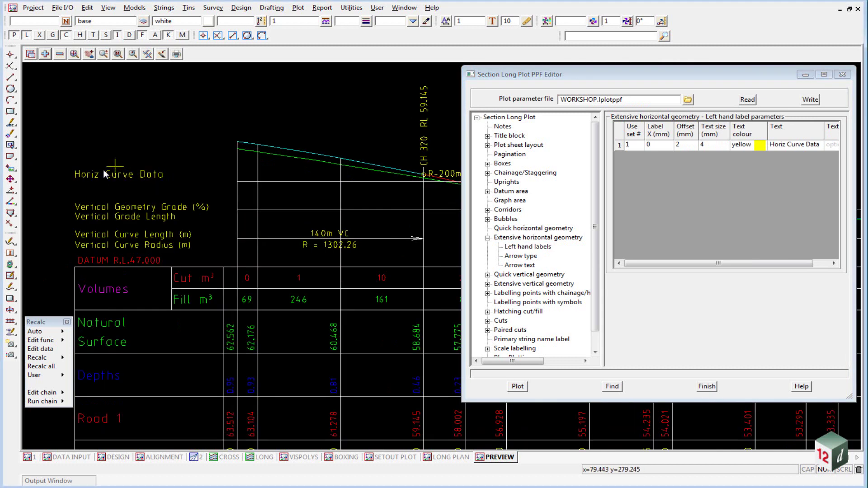
scroll(96, 171, down, 2)
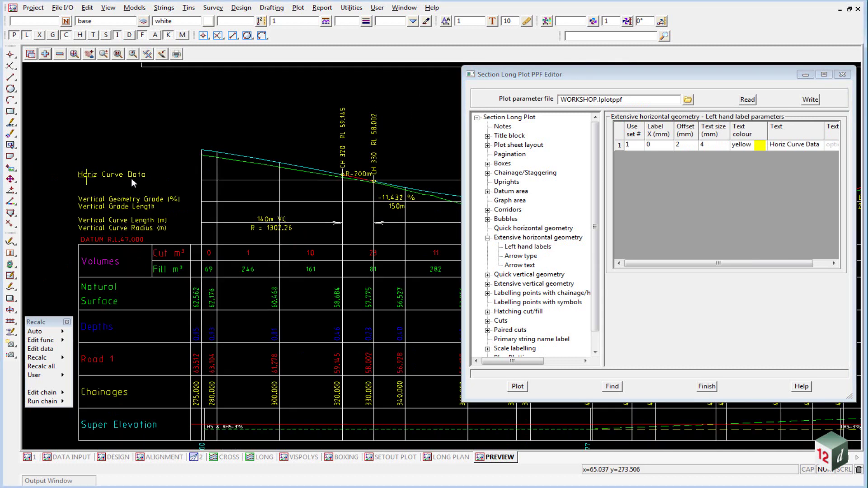
- Inspect the arrow type and arrow text settings, matching pre-text R and post-text m to R-200m
click(520, 256)
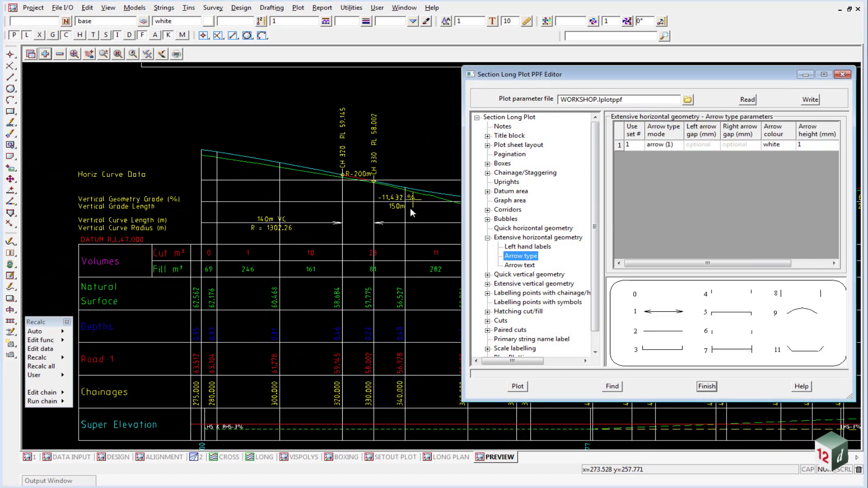
click(525, 265)
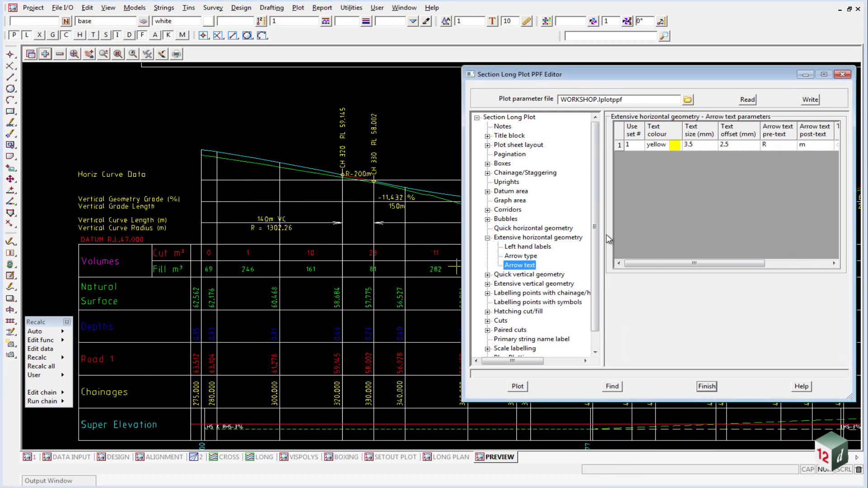
click(357, 156)
scroll(359, 174, up, 4)
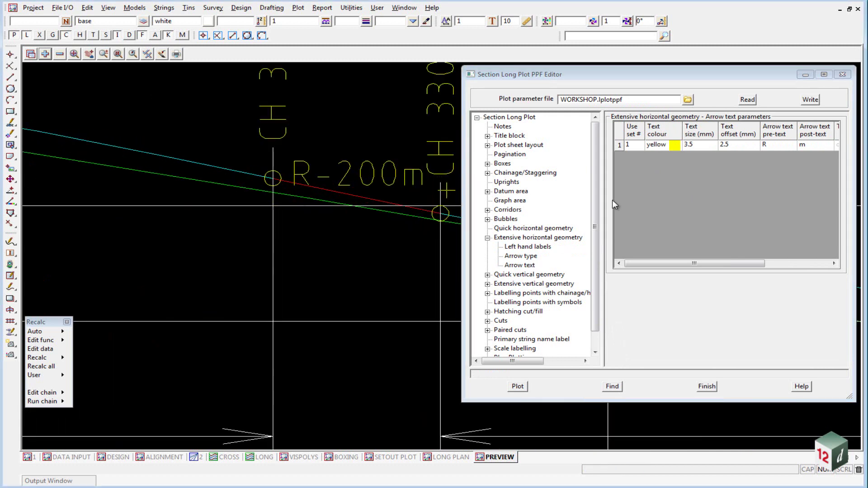
click(773, 145)
click(813, 144)
scroll(302, 269, down, 2)
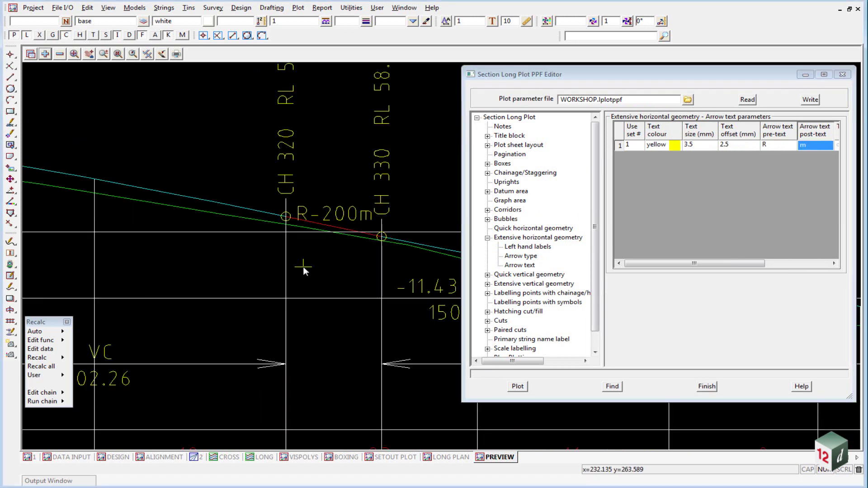
- Show the vertical geometry left hand labels, arrow type and arrow text (pre-text R =, post-text m VC)
click(510, 284)
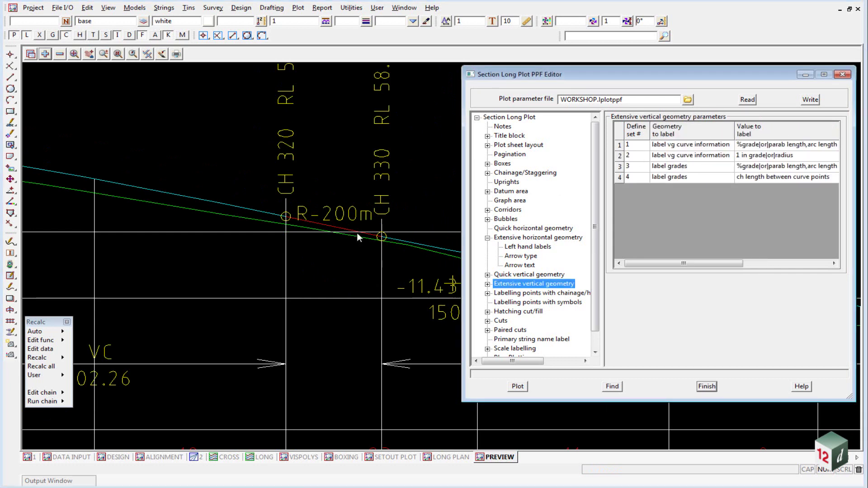
scroll(311, 240, down, 3)
scroll(149, 242, up, 2)
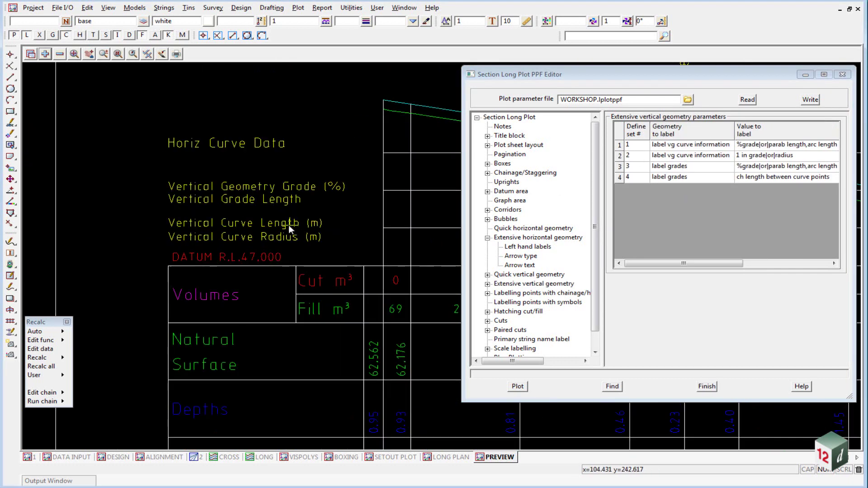
scroll(271, 227, up, 1)
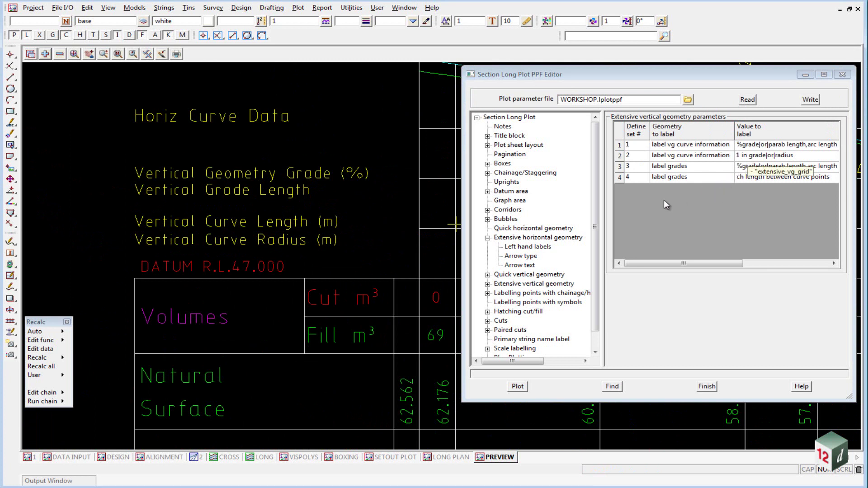
click(518, 247)
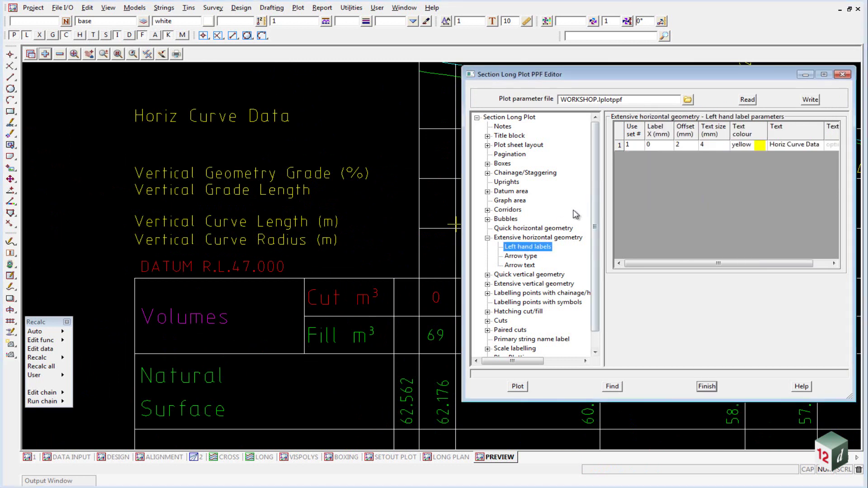
click(534, 283)
click(528, 304)
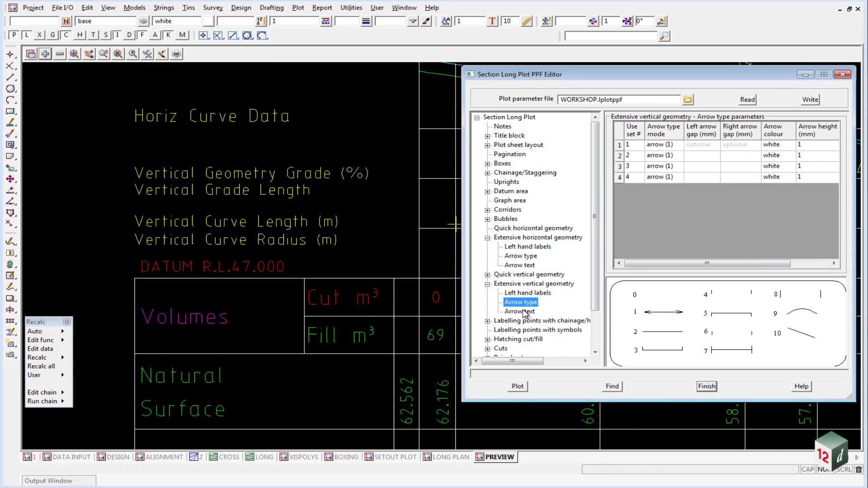
click(522, 312)
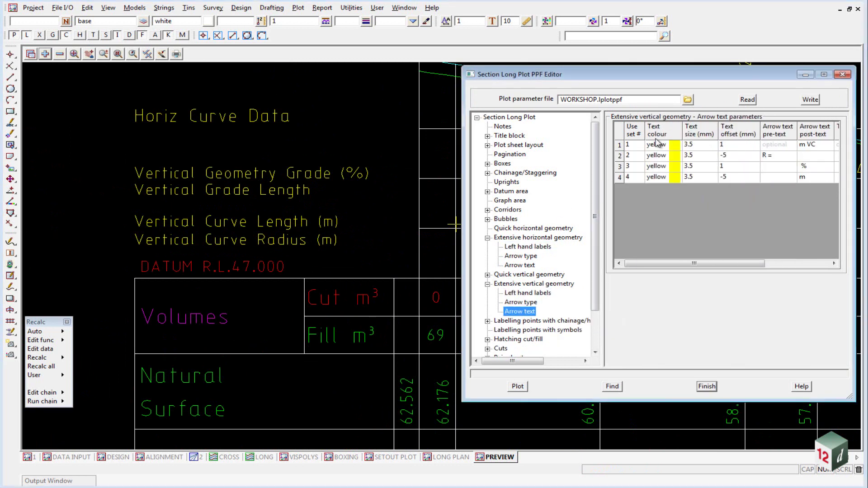
scroll(97, 200, down, 3)
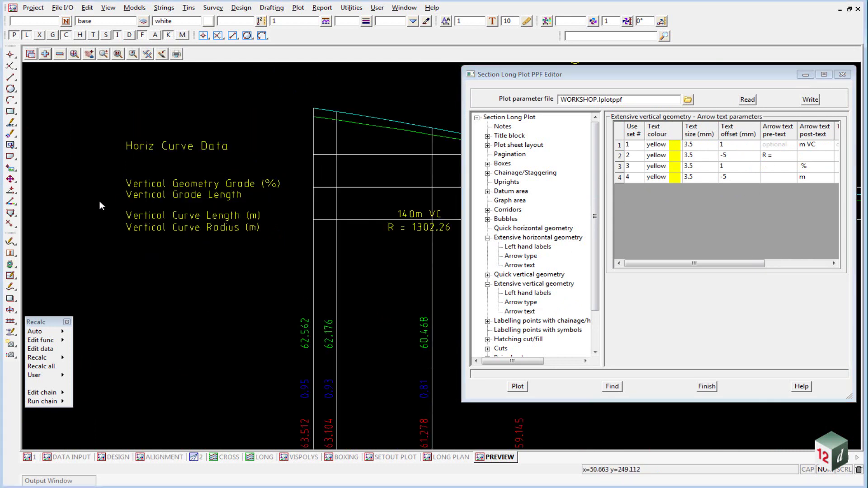
scroll(279, 238, up, 4)
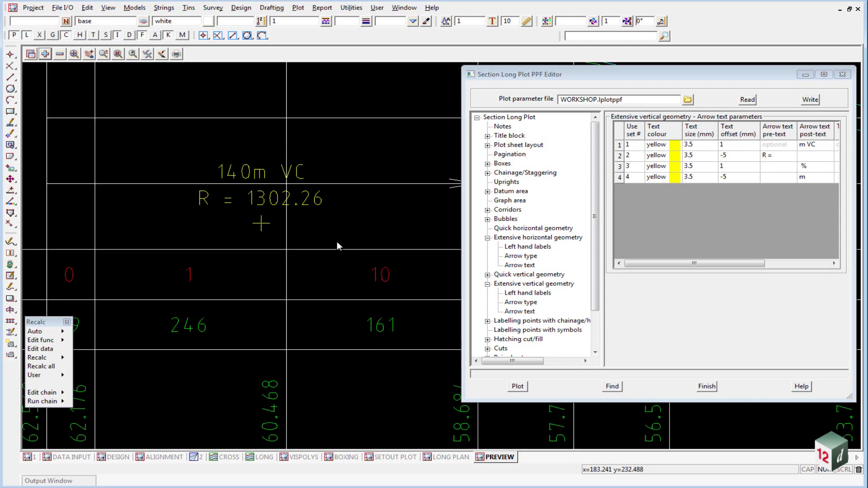
scroll(176, 240, down, 4)
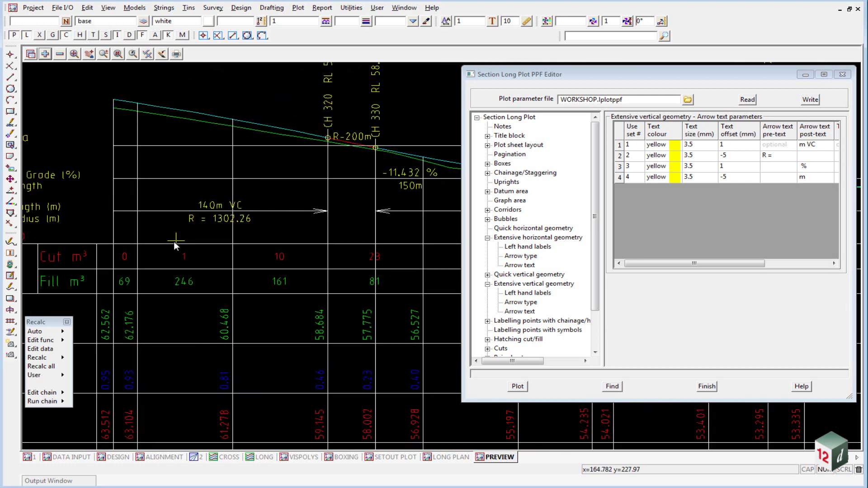
- Replace the preview lx2 model with preview lx1 in the PREVIEW view
click(59, 53)
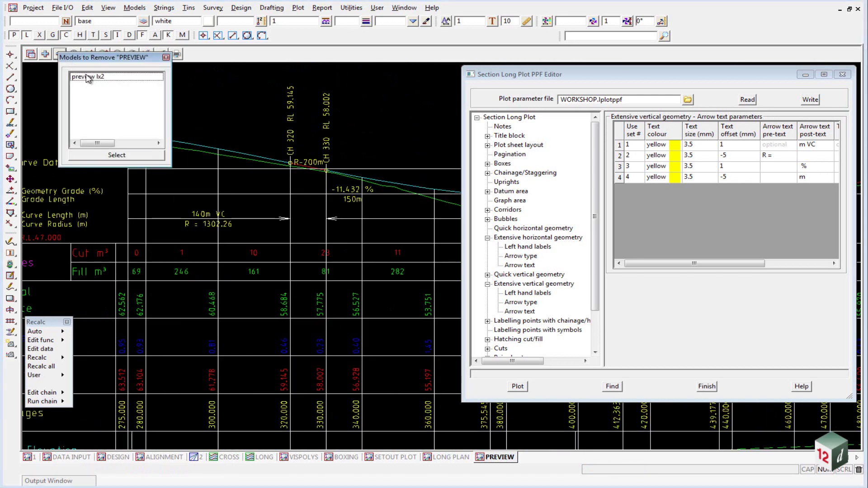
click(88, 77)
click(45, 53)
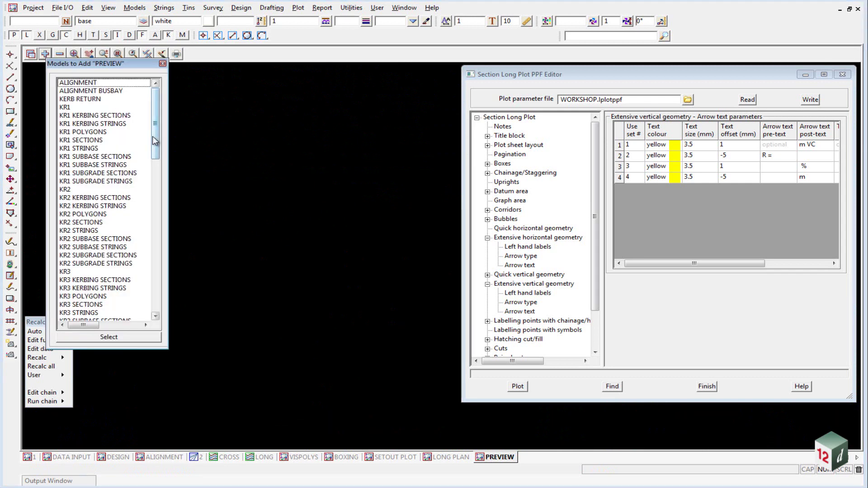
drag(156, 141, 167, 252)
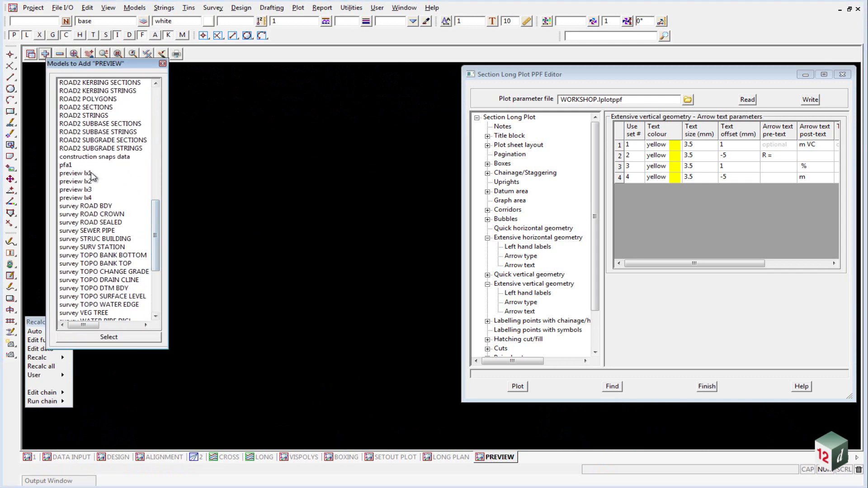
click(75, 173)
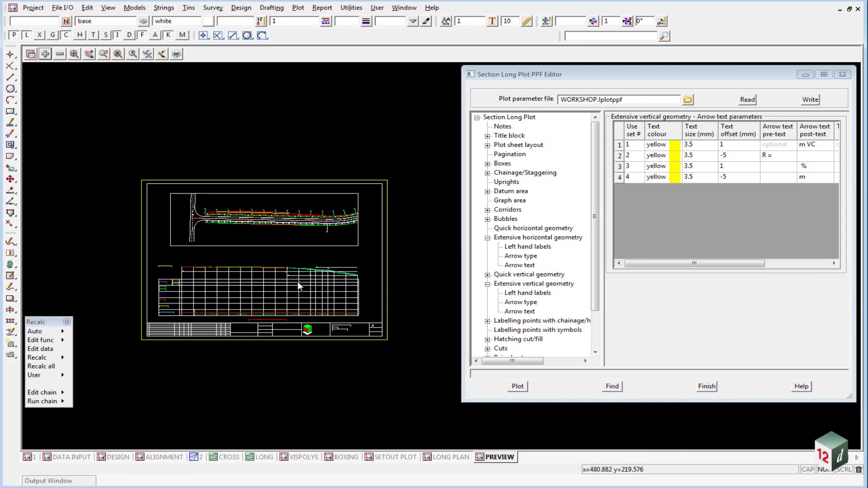
- Pan to the DICL 0.300m pipe label at Ch 177.96 and collapse the vertical geometry settings
scroll(212, 256, up, 8)
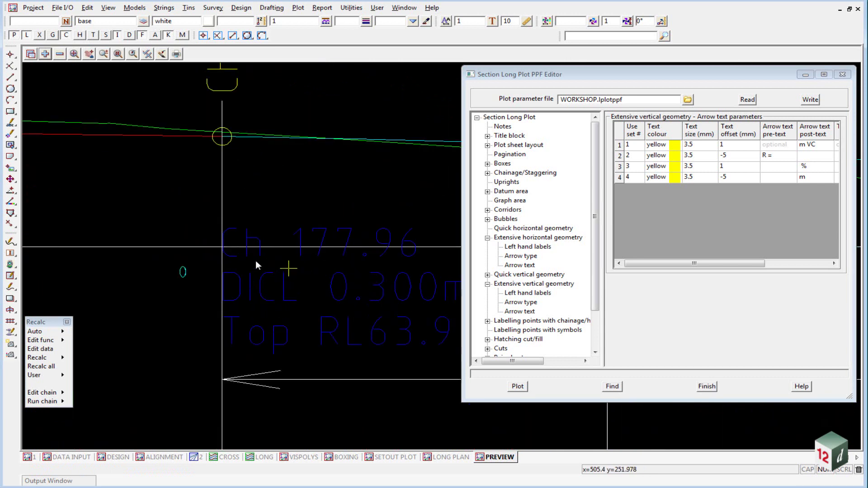
middle_drag(223, 258, 108, 260)
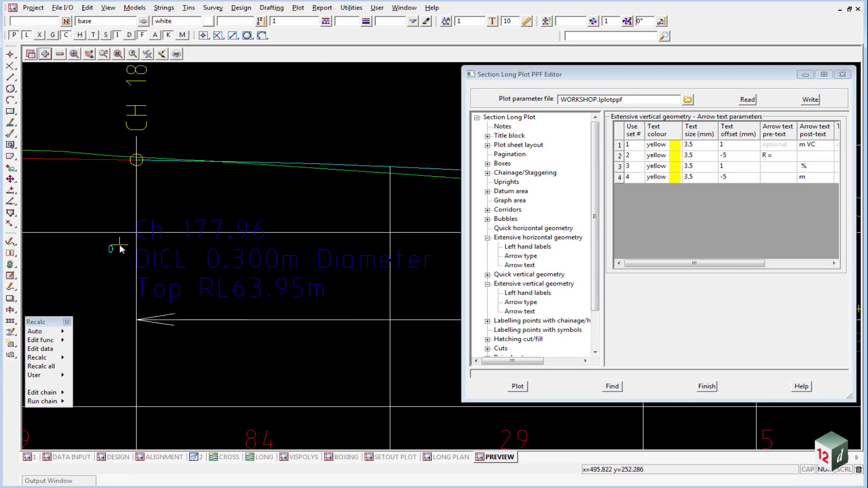
click(488, 285)
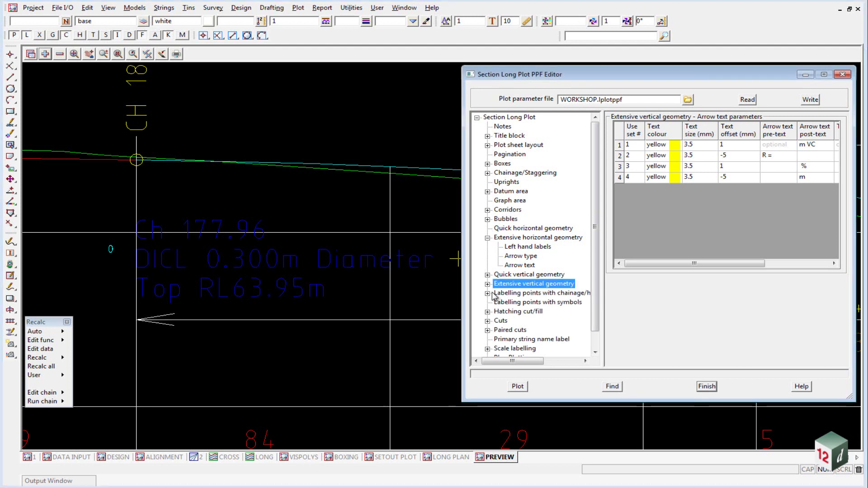
- Display the Cuts model and name mask settings and zoom the plot preview
click(500, 322)
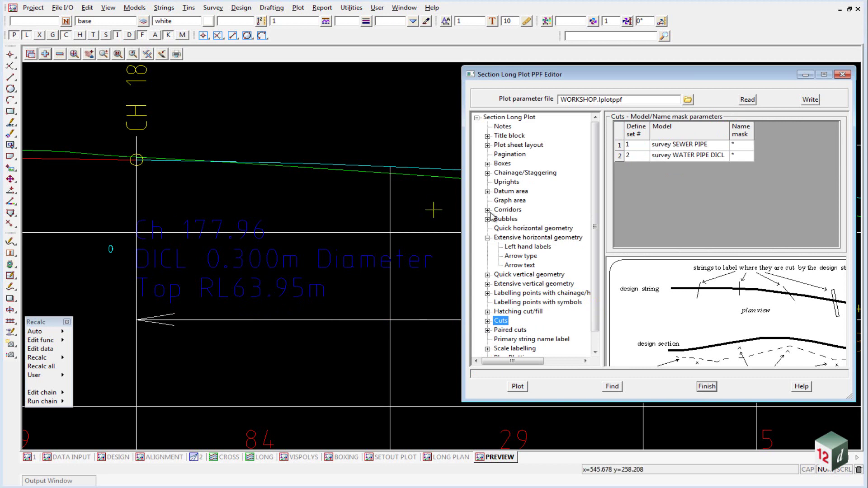
click(134, 240)
scroll(134, 238, down, 2)
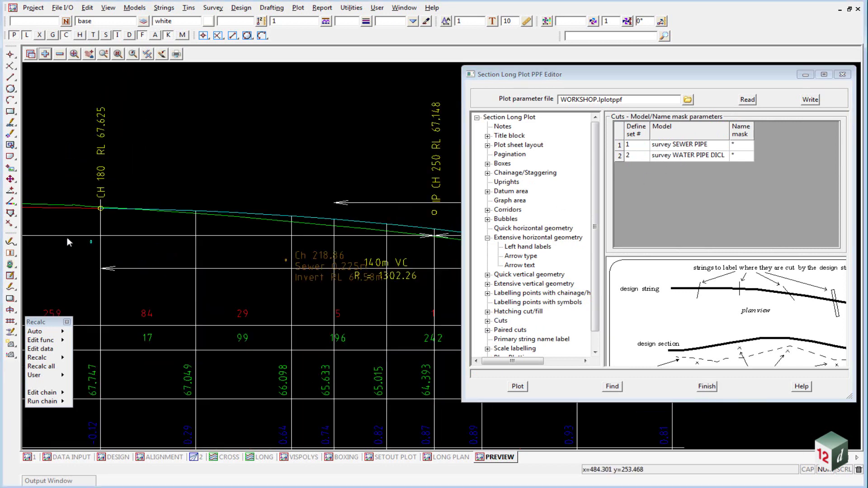
scroll(318, 264, up, 2)
scroll(319, 265, down, 2)
scroll(202, 246, up, 3)
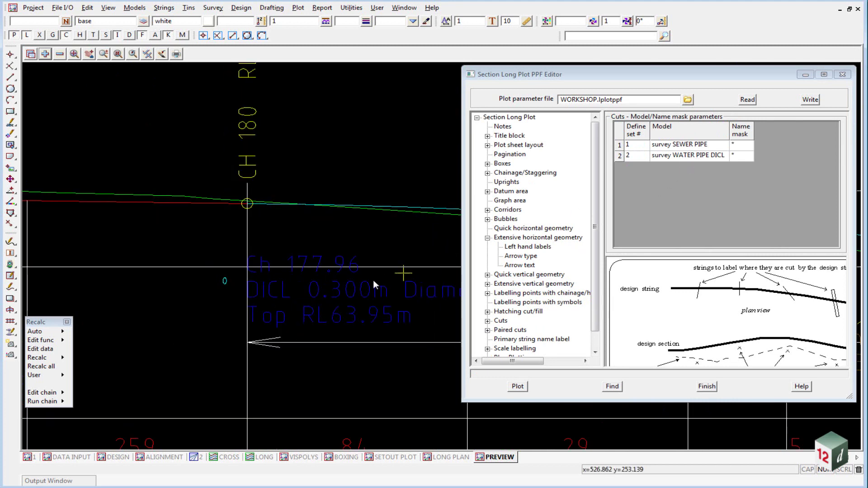
- Show cut chainage labels: brown and blue ISO 3.5 text, Ch pre-text, bottom-left, -2 decimals
double_click(501, 321)
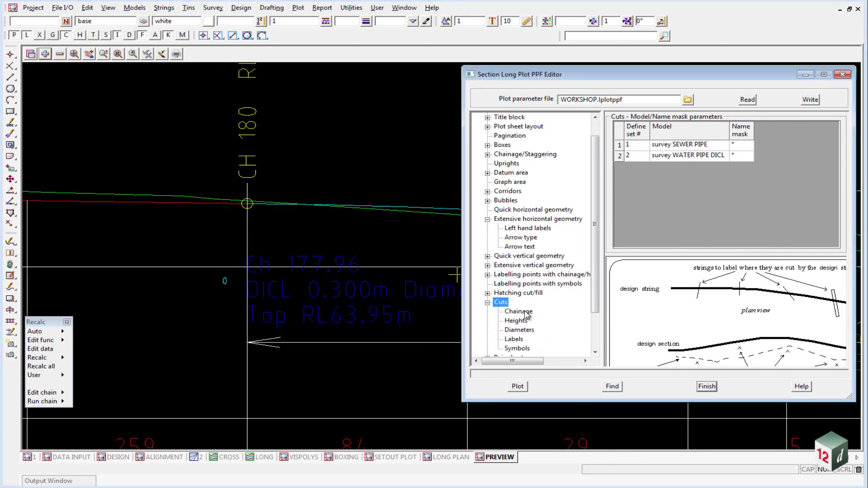
click(519, 311)
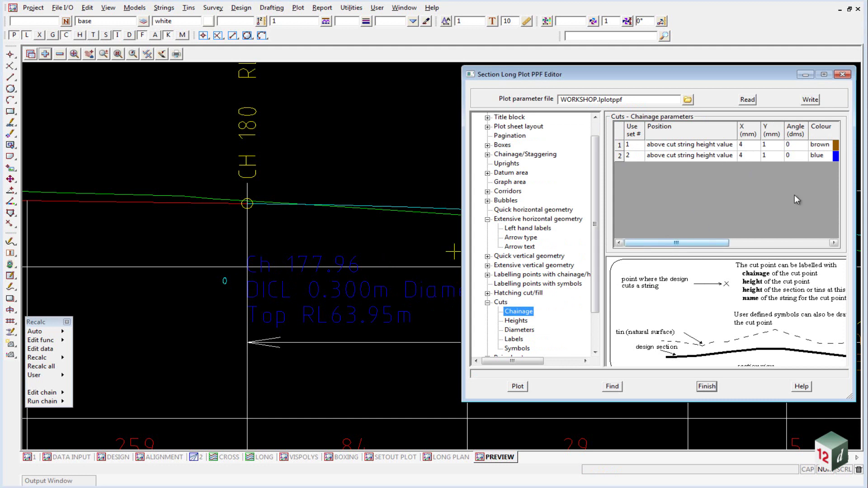
drag(664, 243, 740, 243)
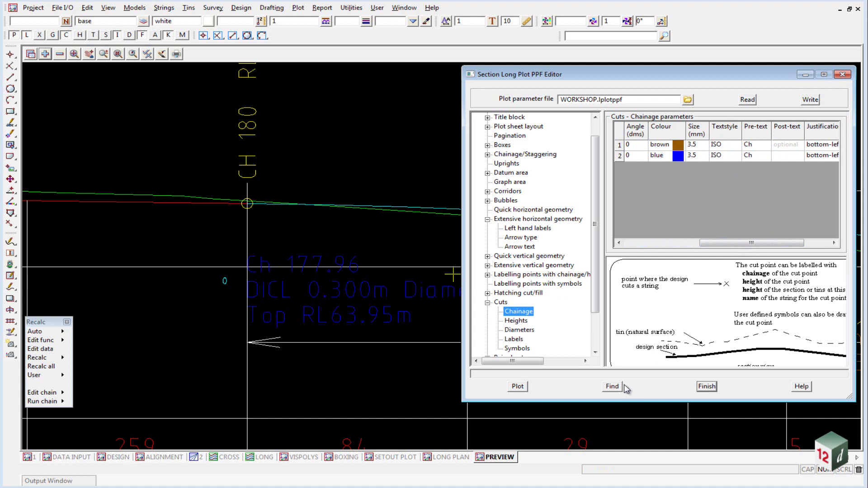
mouse_move(527, 362)
mouse_down()
mouse_move(540, 362)
mouse_move(527, 362)
mouse_up()
drag(739, 246, 762, 246)
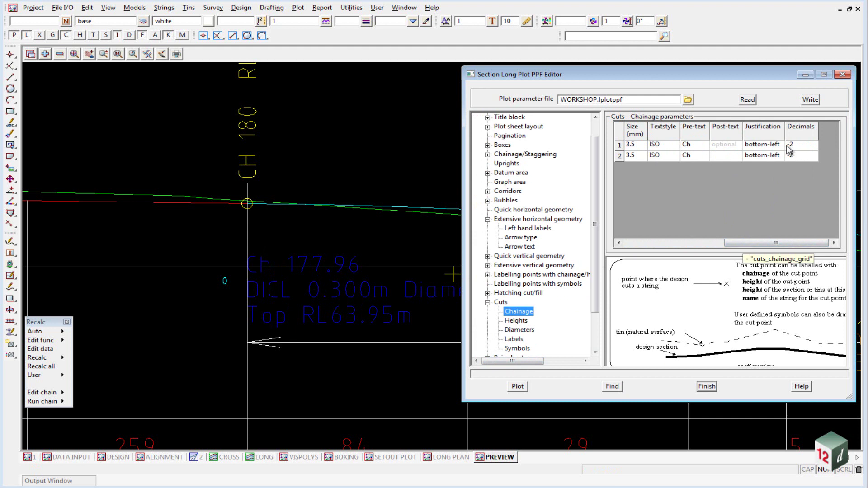
click(516, 321)
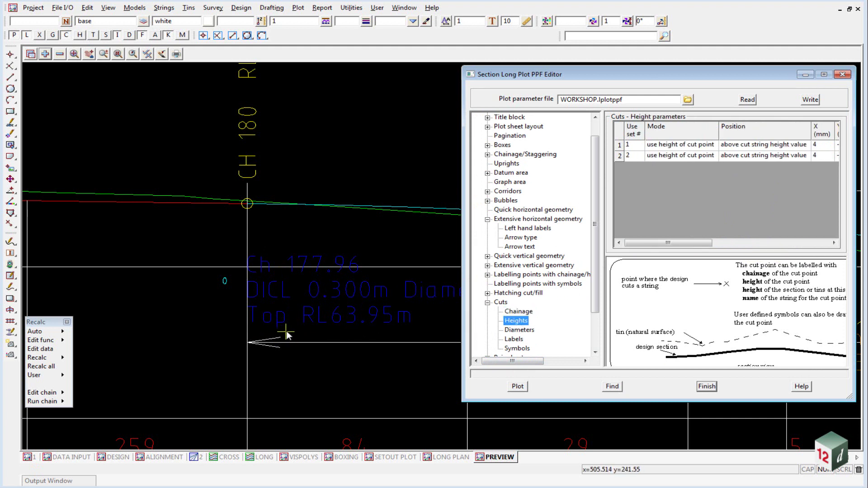
click(620, 156)
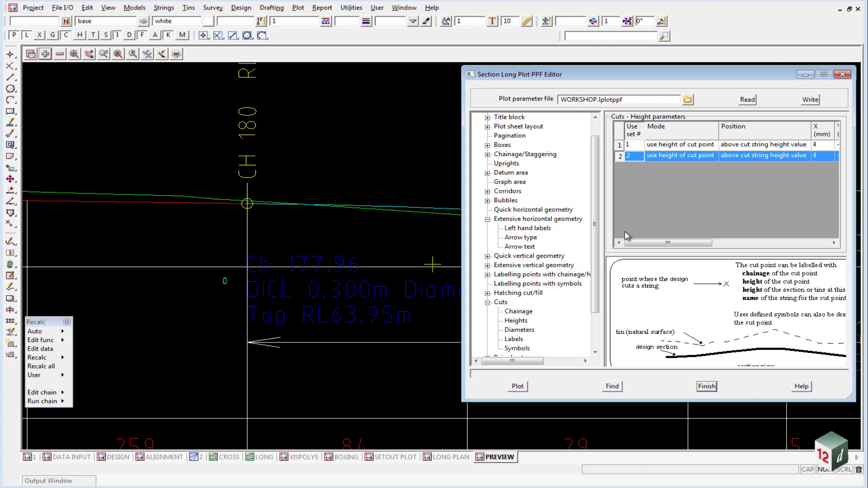
drag(647, 247, 675, 247)
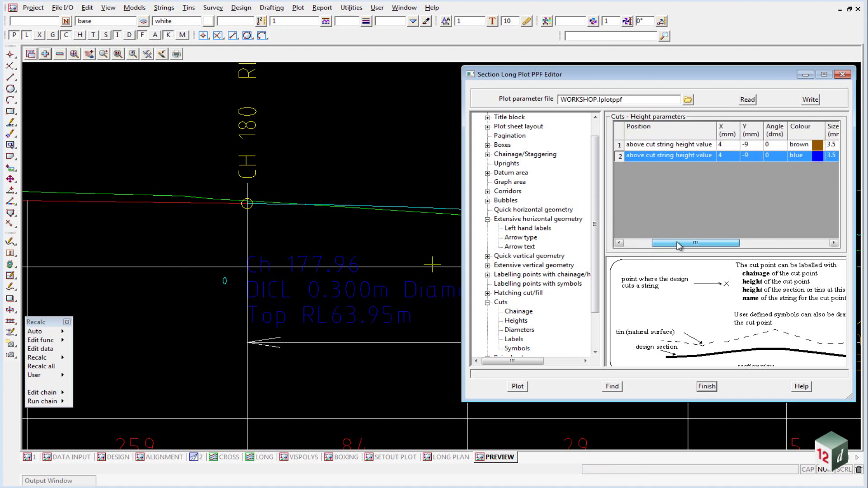
click(729, 155)
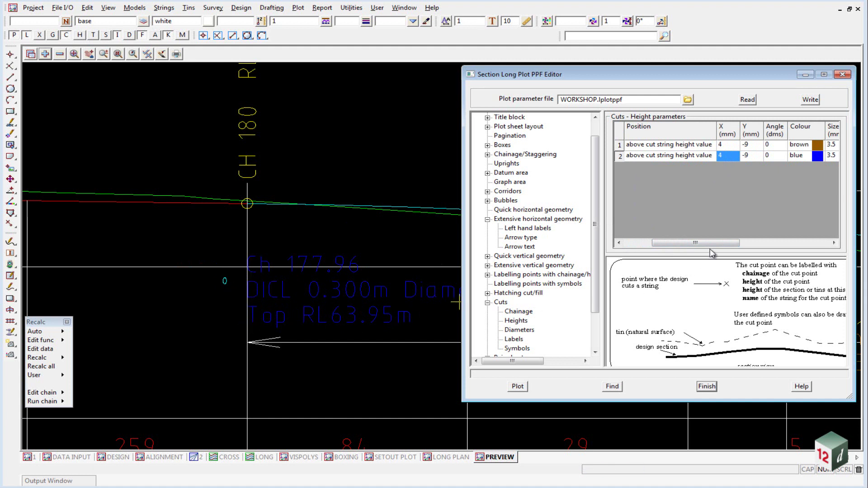
drag(717, 248, 784, 250)
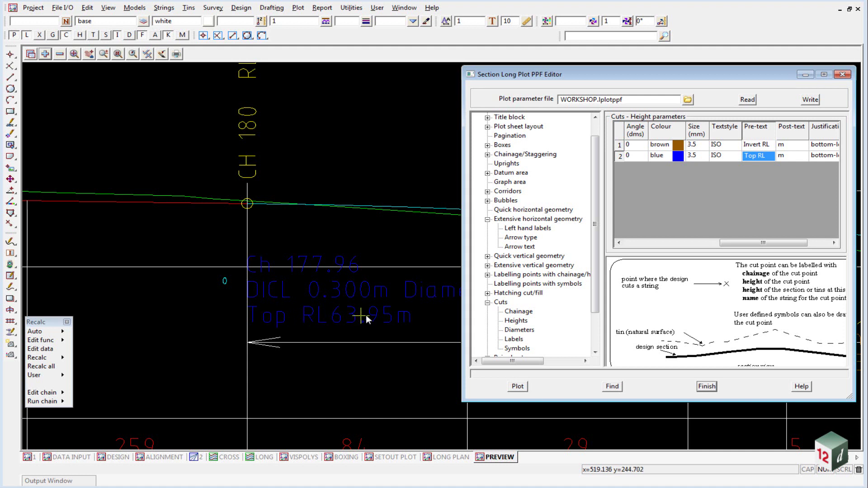
click(791, 156)
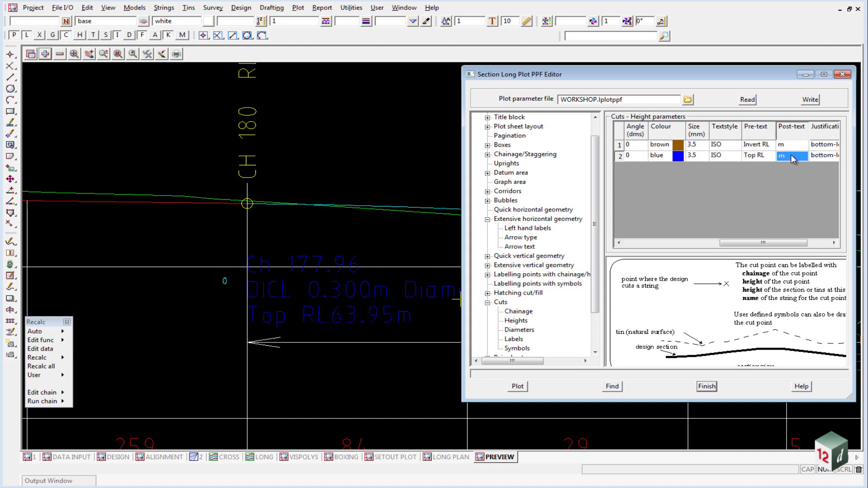
drag(764, 243, 804, 240)
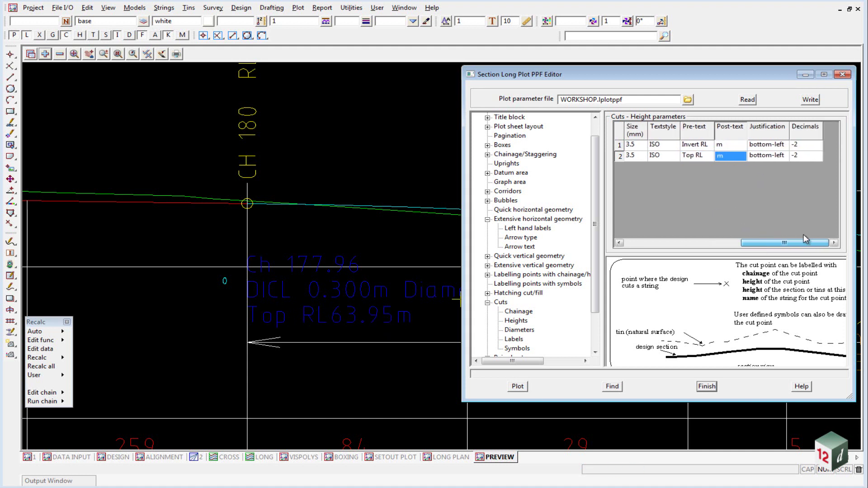
click(805, 155)
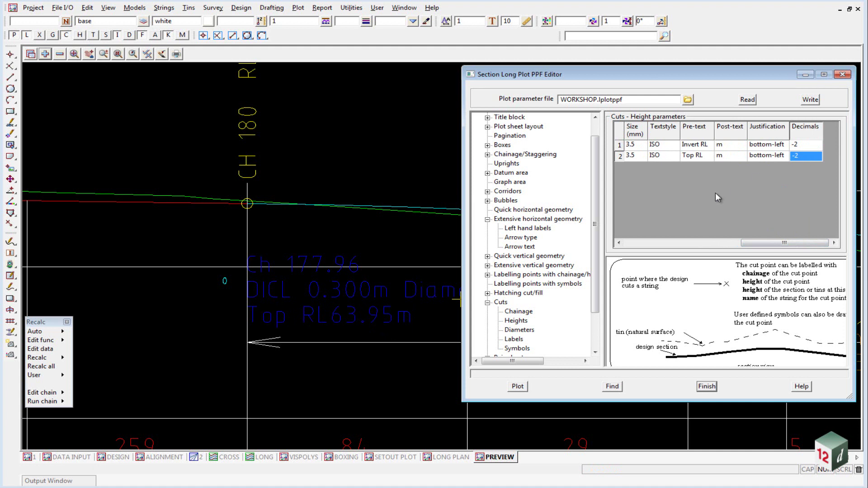
- Inspect the second cut diameter label's DICL pre-text, m Diameter post-text and factor, then collapse Cuts
click(519, 331)
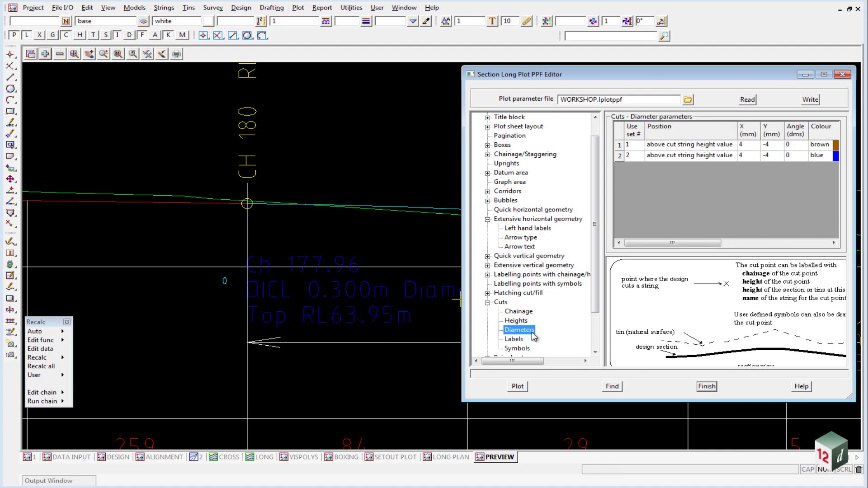
click(620, 156)
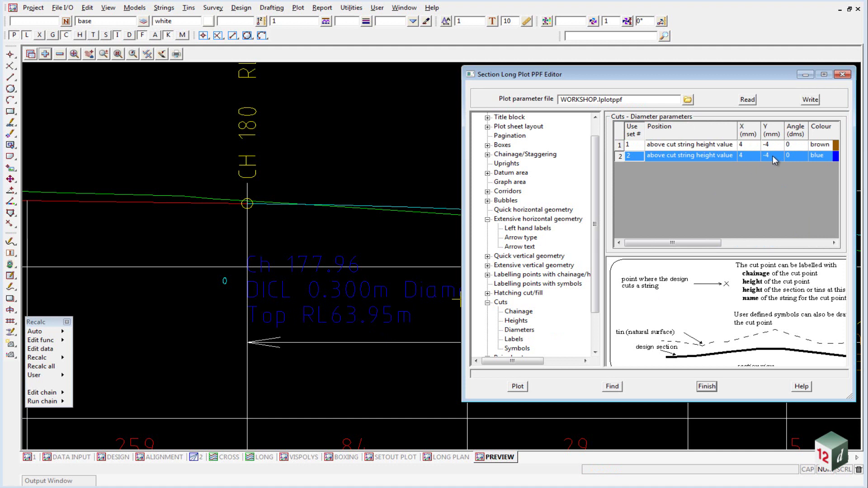
drag(690, 243, 773, 232)
click(691, 156)
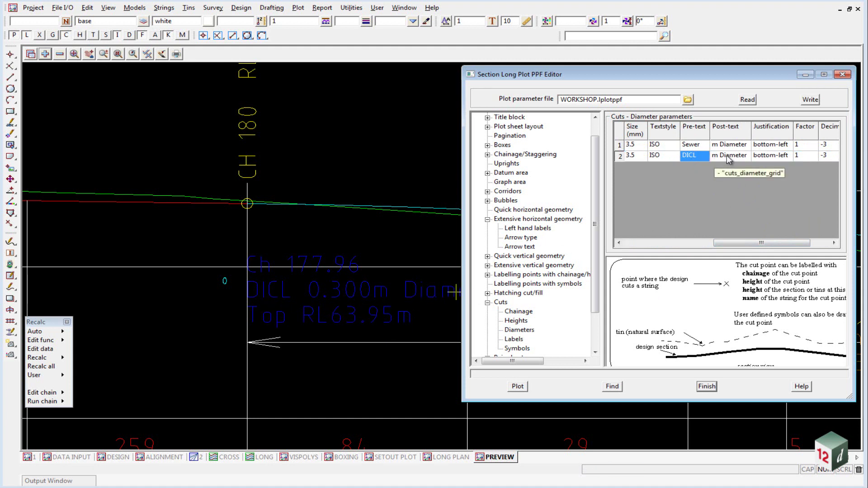
drag(735, 243, 755, 243)
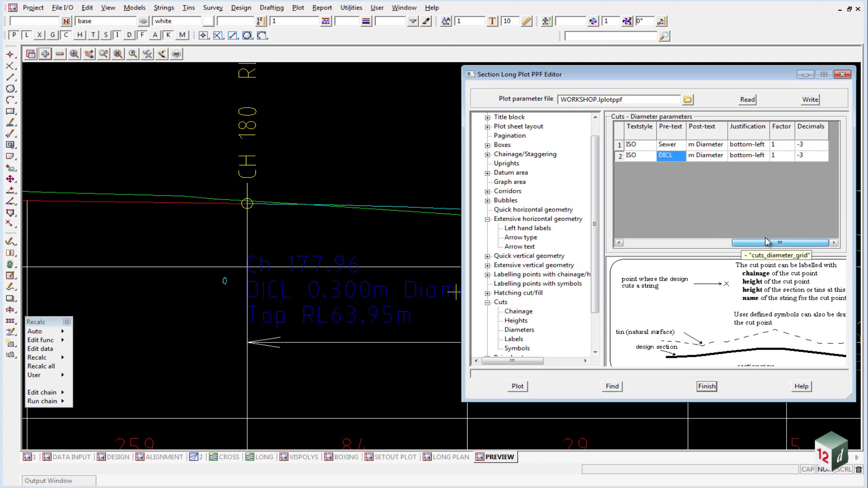
click(782, 157)
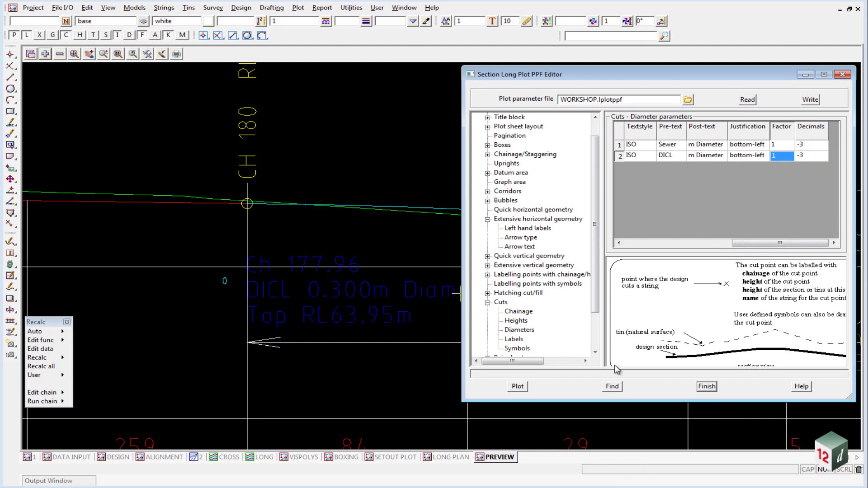
double_click(502, 303)
- Show Plan Plotting settings with margins 100/100/50/350, checking the 350 bottom margin
click(511, 340)
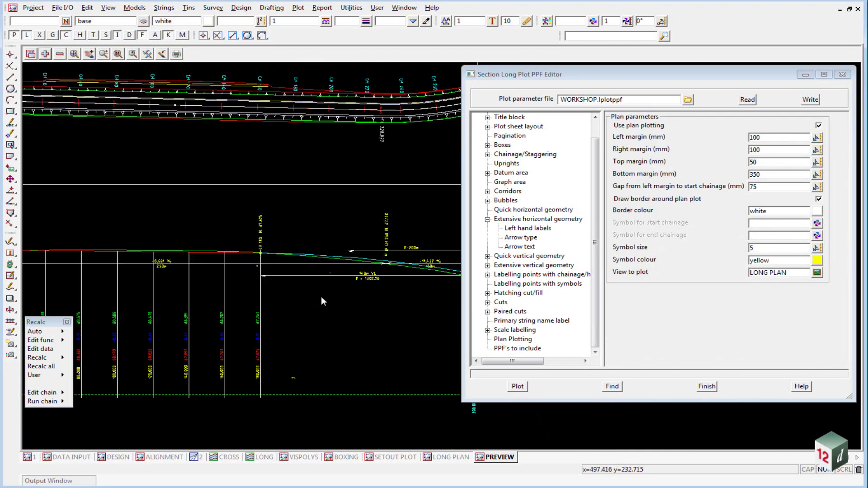
scroll(208, 221, up, 2)
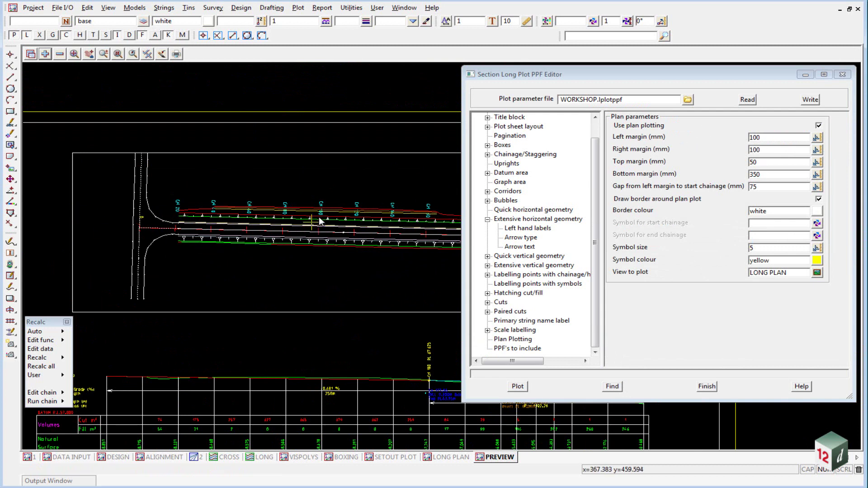
scroll(325, 215, down, 3)
scroll(308, 302, down, 1)
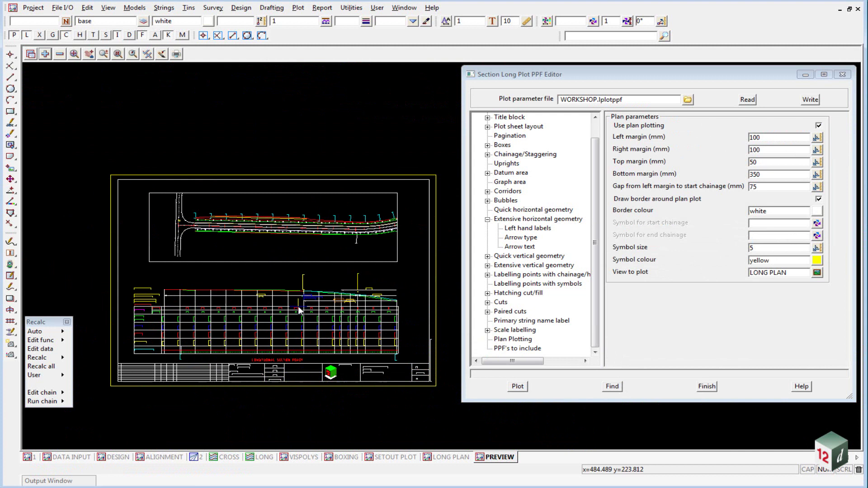
double_click(785, 174)
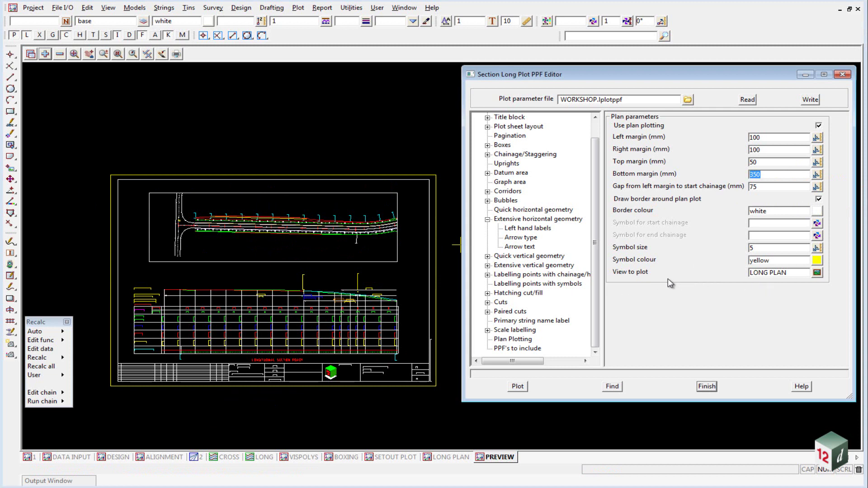
- Inspect the LONG PLAN view, then return to the plot preview sheet
click(447, 457)
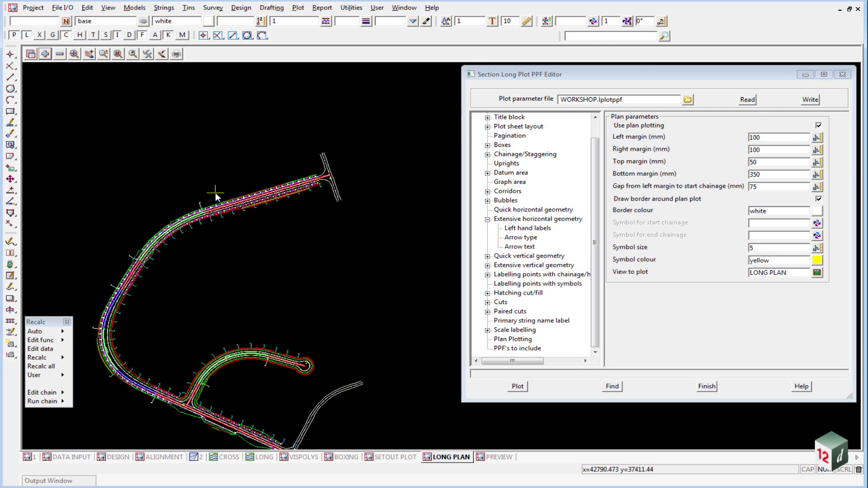
scroll(215, 192, up, 2)
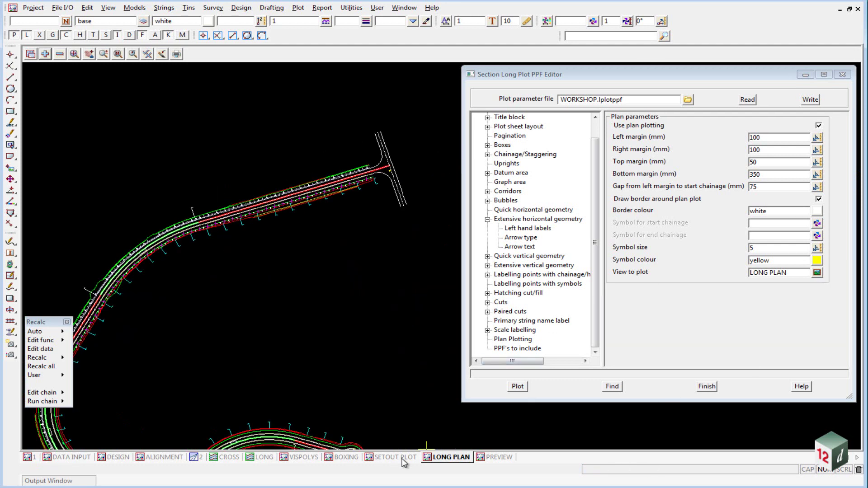
click(495, 457)
click(593, 129)
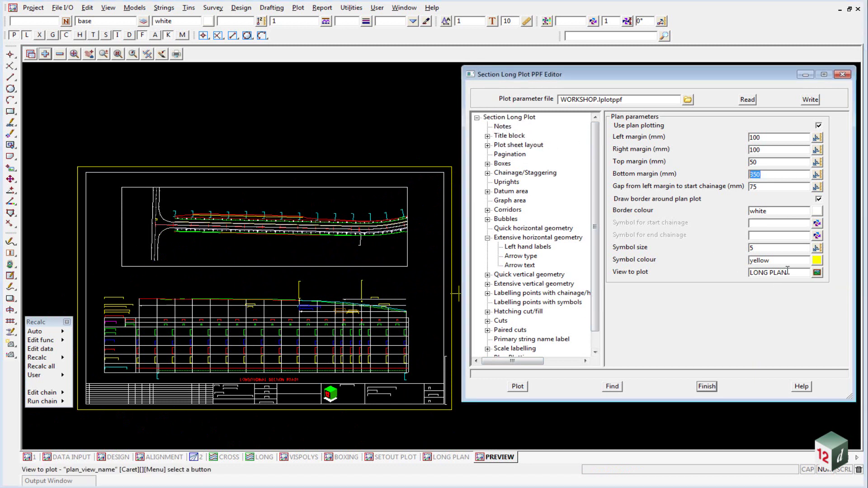
- Review the plan plotting note and show Section Long Plot settings: scale 500, exaggeration 2, A1, model plotter
click(791, 271)
click(503, 127)
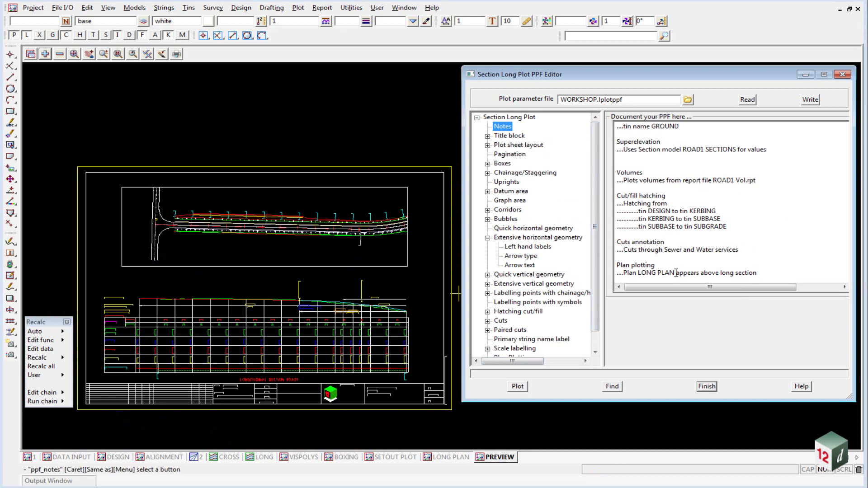
drag(625, 273, 762, 275)
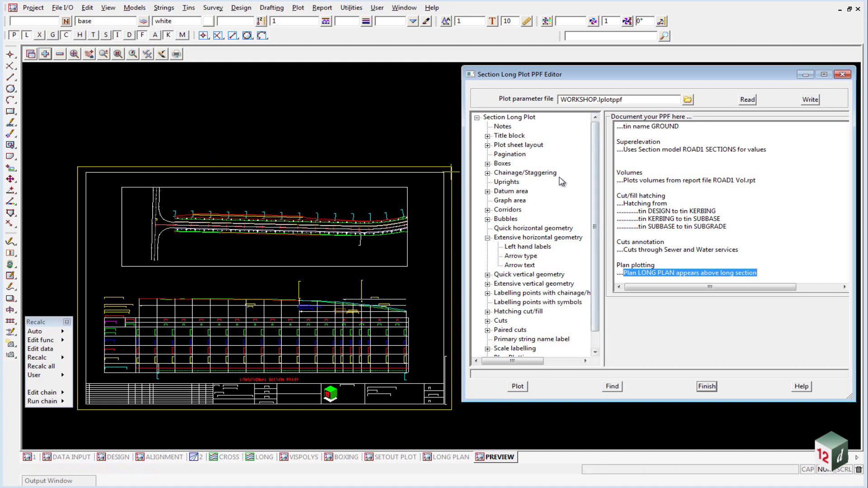
click(512, 118)
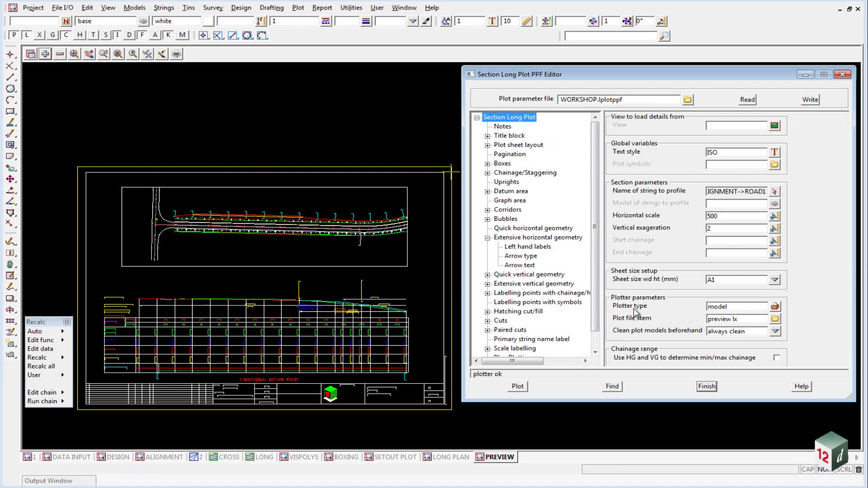
click(775, 308)
drag(802, 113, 739, 88)
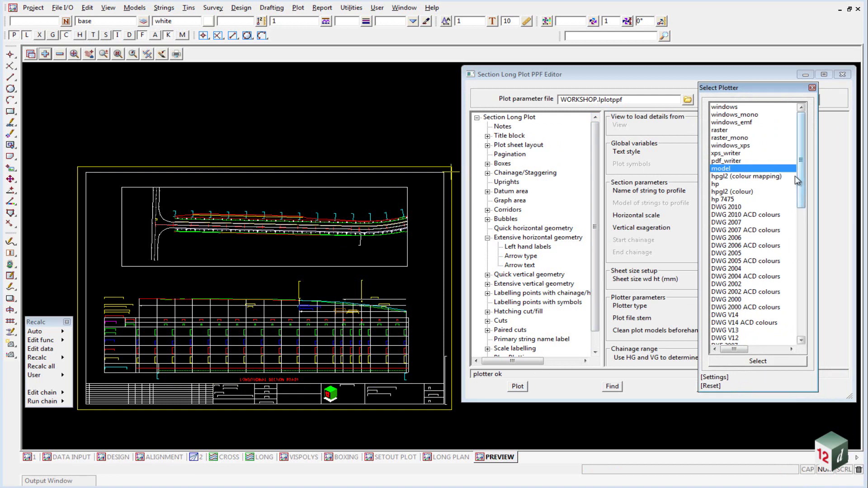
click(722, 162)
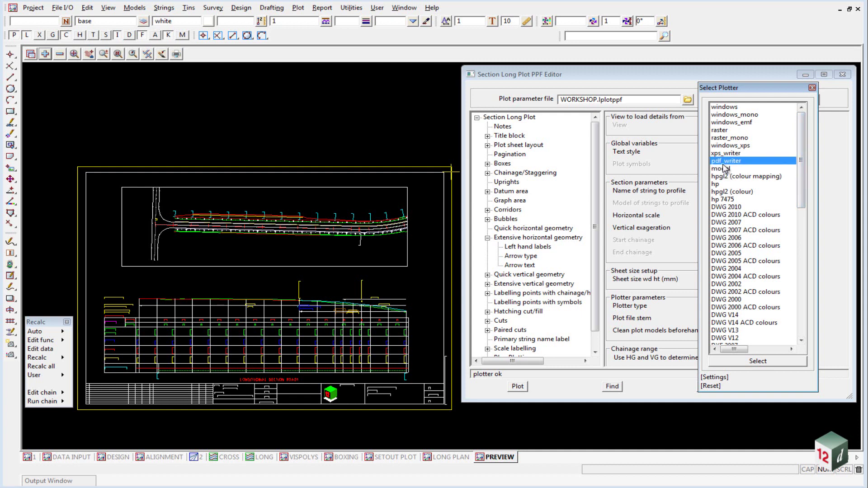
click(812, 87)
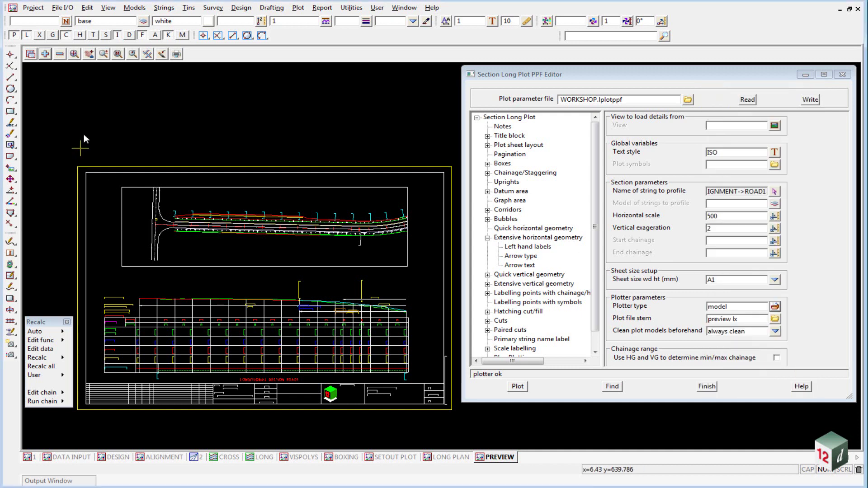
click(45, 54)
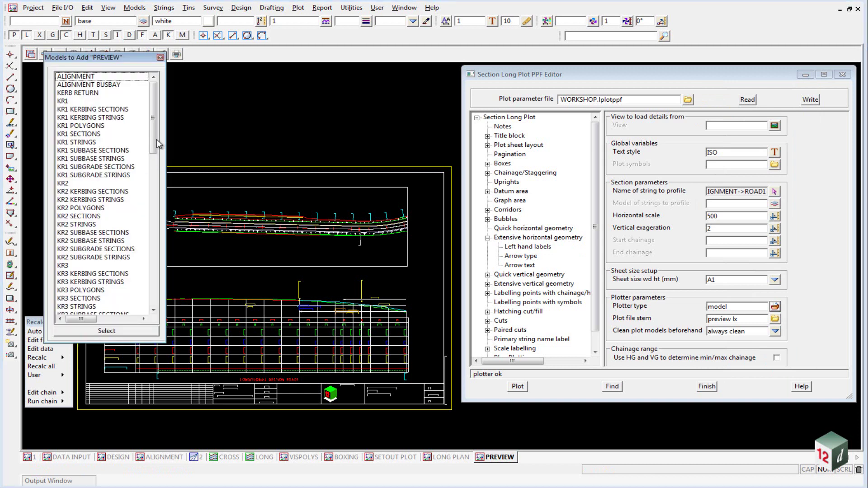
drag(158, 140, 157, 255)
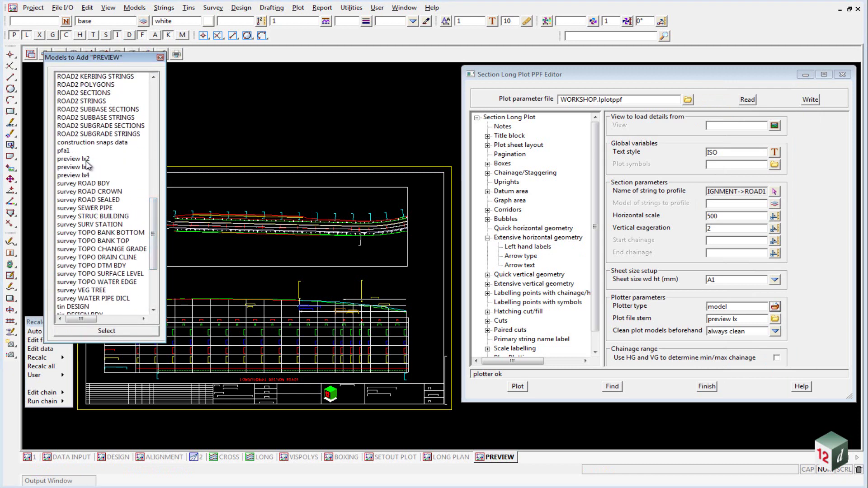
click(161, 57)
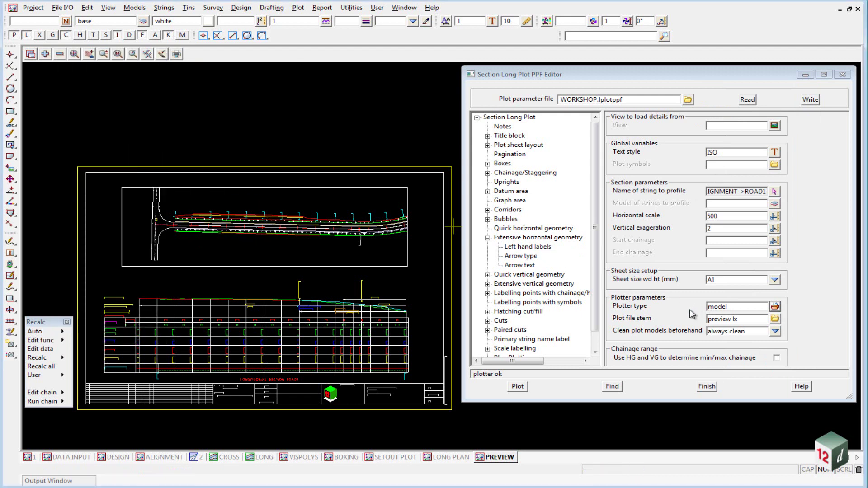